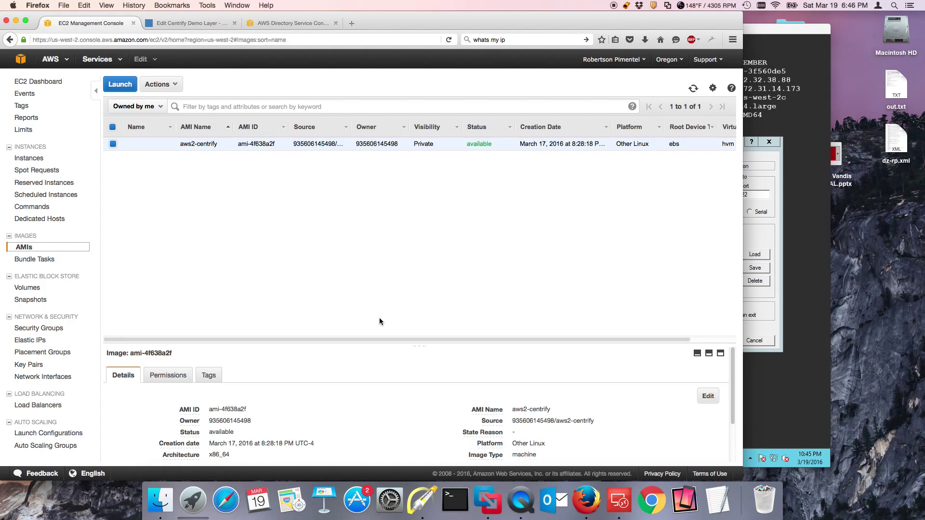
# Set up a t2.micro aws2-centrify instance with public IP disabled and the chef-apply user-data script
pyautogui.click(120, 84)
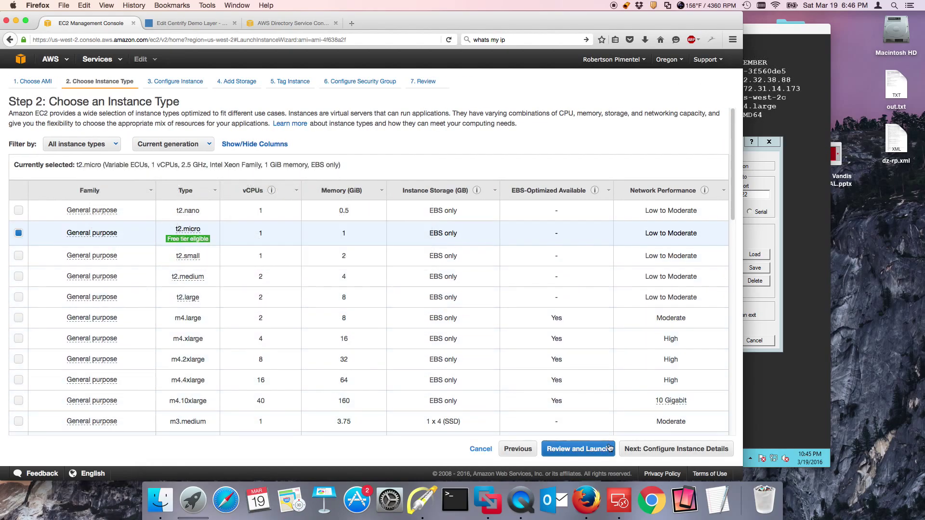
pyautogui.click(646, 450)
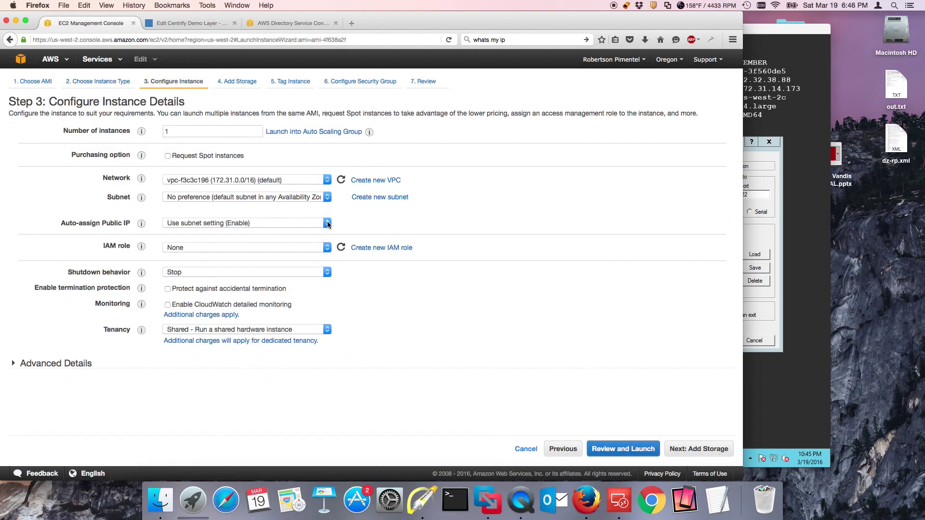
pyautogui.click(327, 223)
pyautogui.click(214, 250)
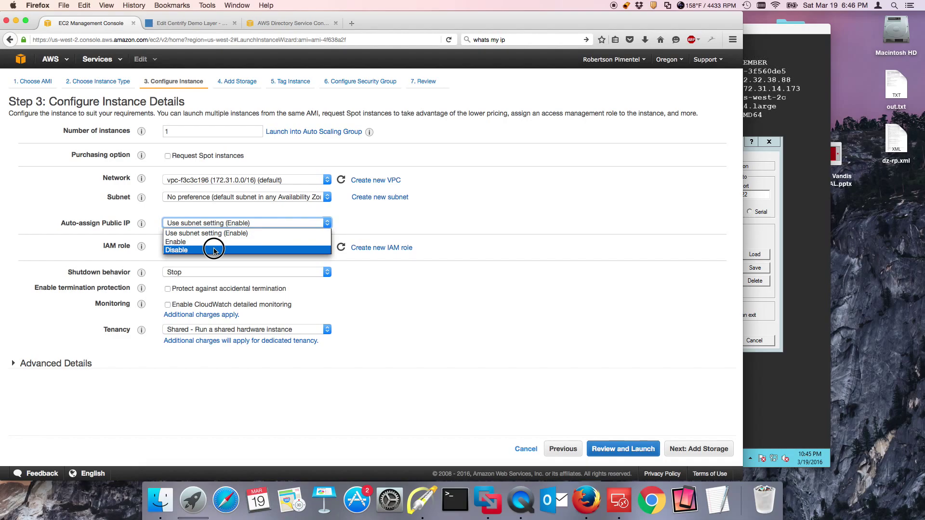
pyautogui.click(34, 369)
pyautogui.rightClick(188, 397)
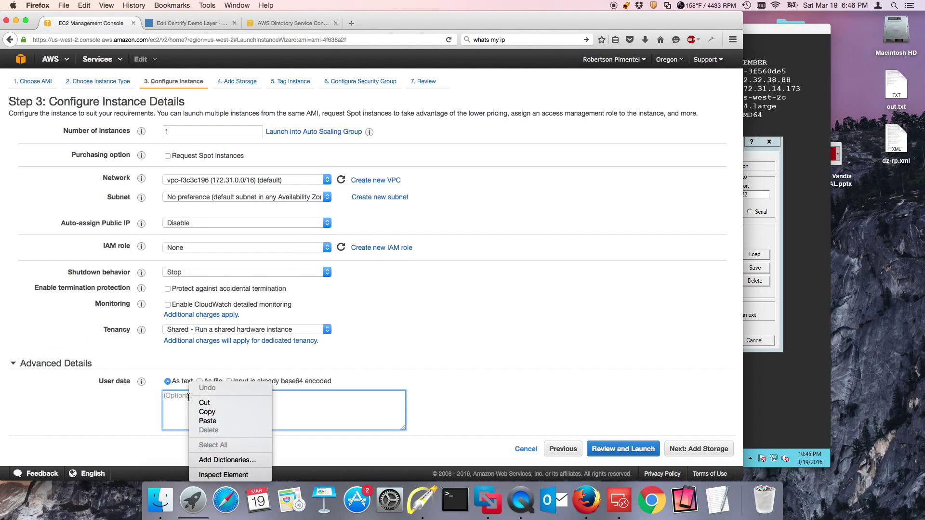
pyautogui.click(208, 421)
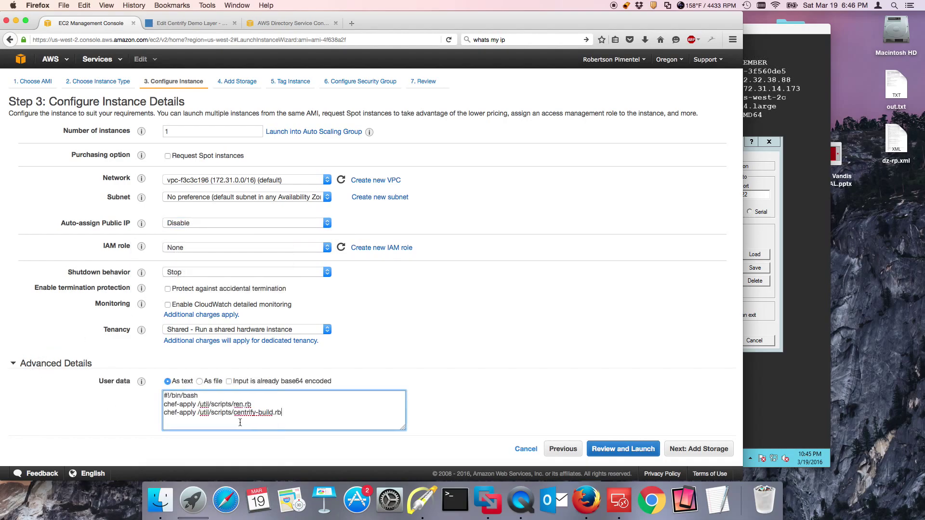
# Review and launch the instance, acknowledging the existing key pair
pyautogui.click(614, 449)
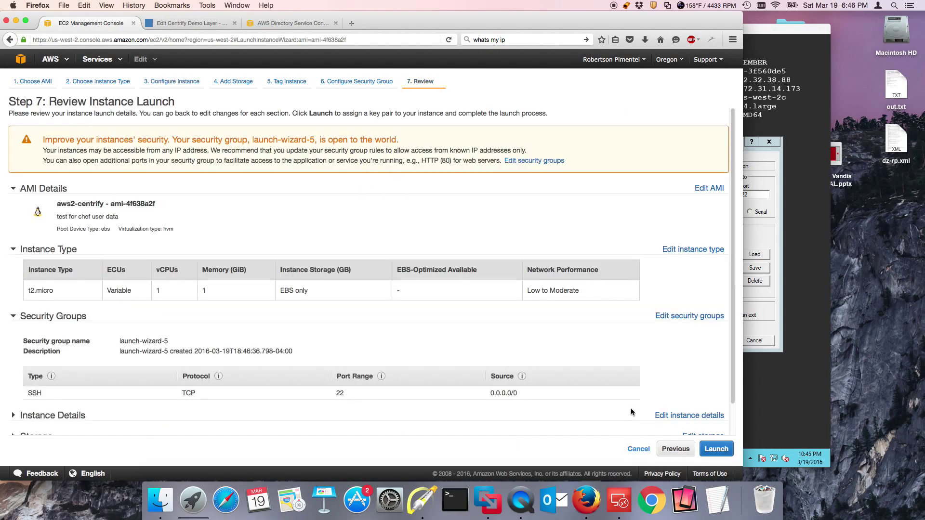
pyautogui.click(716, 449)
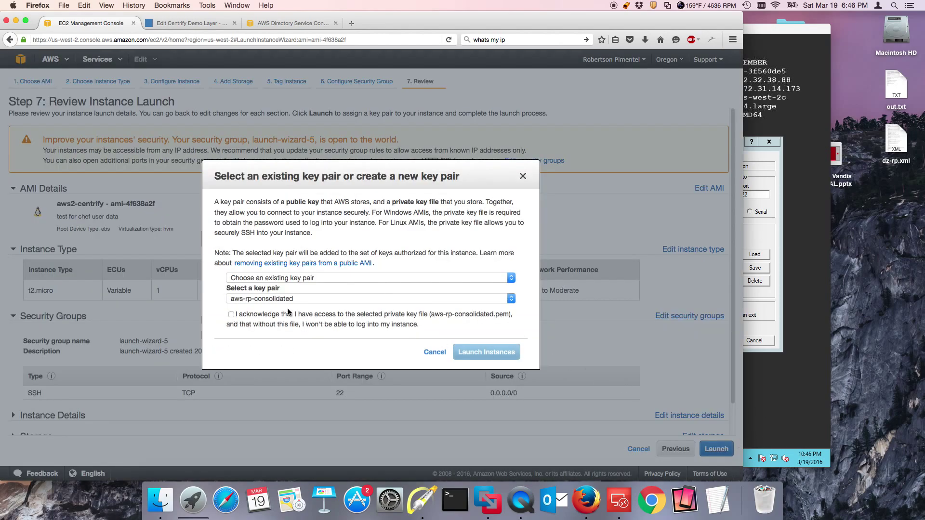
pyautogui.click(232, 314)
pyautogui.click(465, 352)
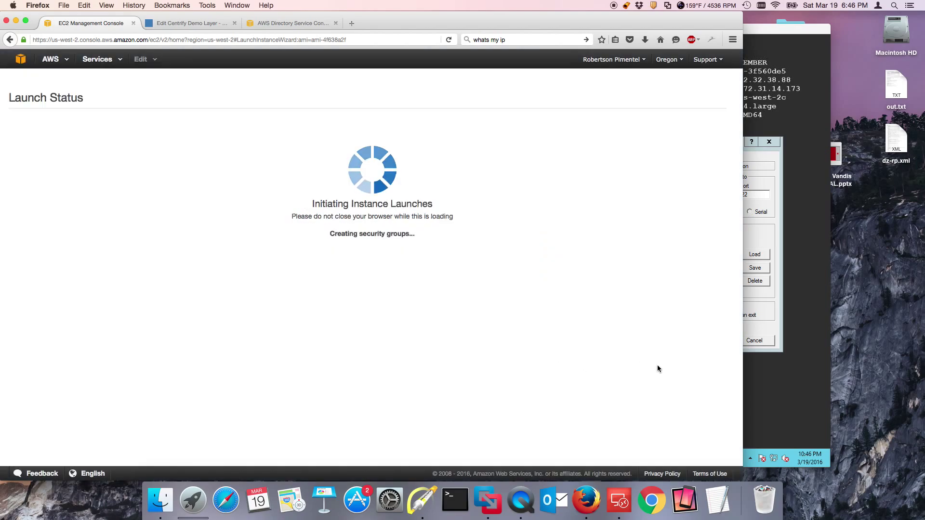
pyautogui.click(750, 390)
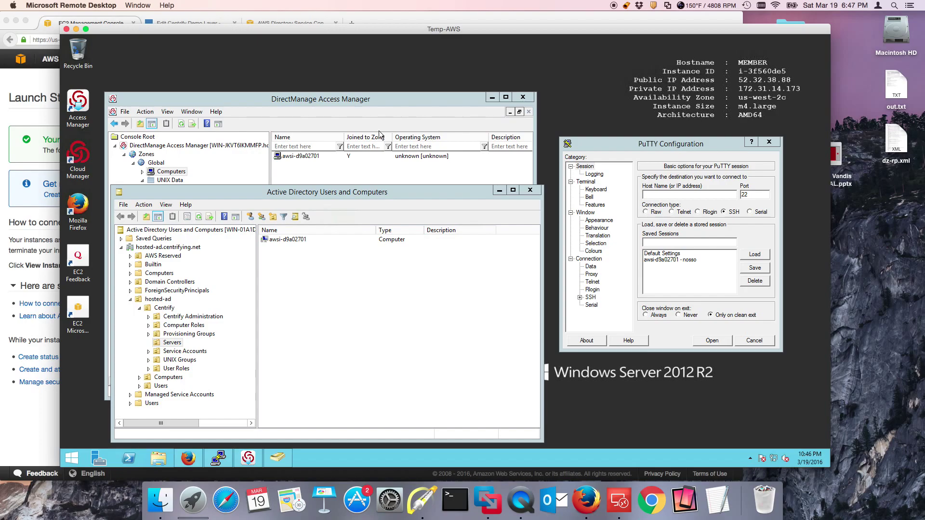
pyautogui.click(334, 106)
pyautogui.click(256, 418)
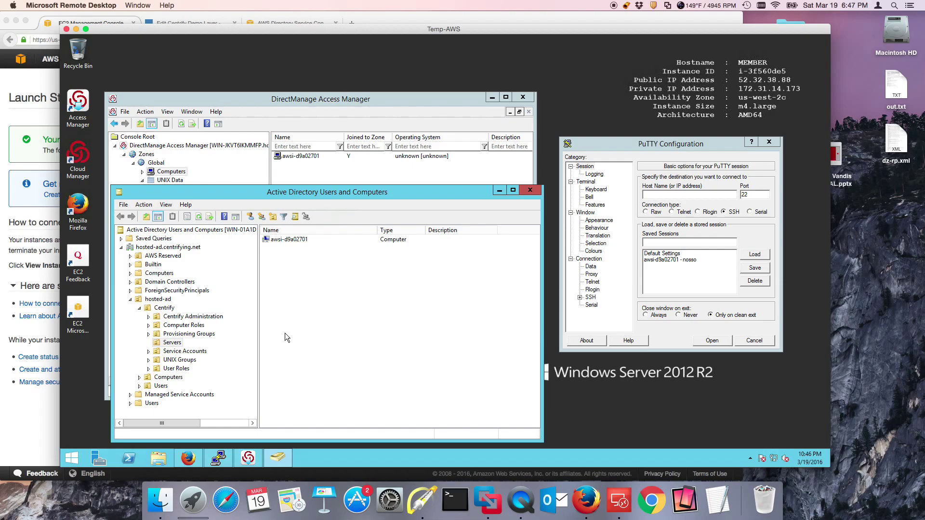
# Load the saved 'awsi-d9a02701 - nosso' session and open the SSH connection
pyautogui.click(699, 260)
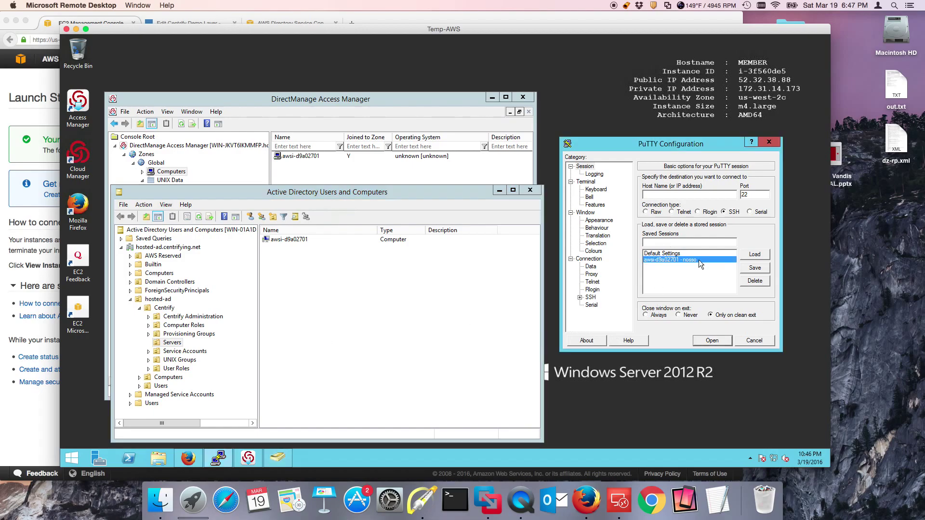
pyautogui.click(755, 259)
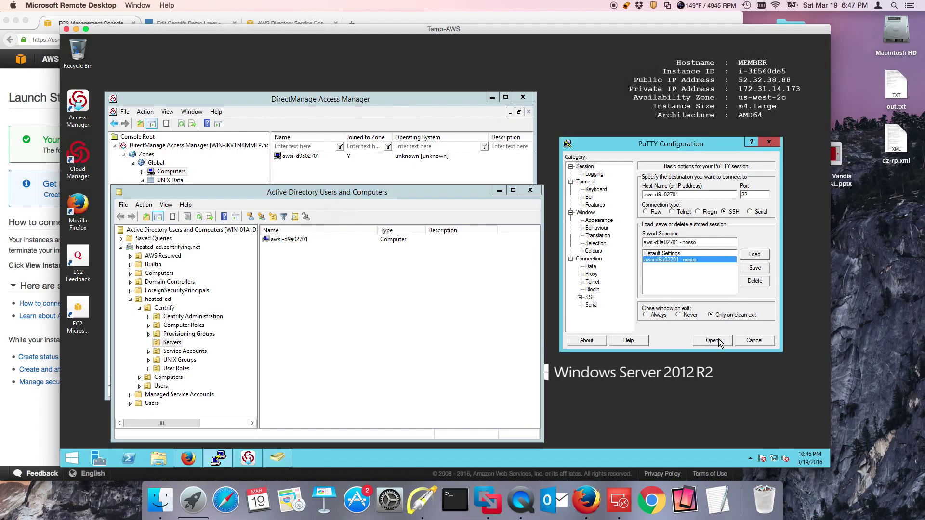
pyautogui.click(717, 339)
pyautogui.moveTo(260, 86); pyautogui.dragTo(445, 149)
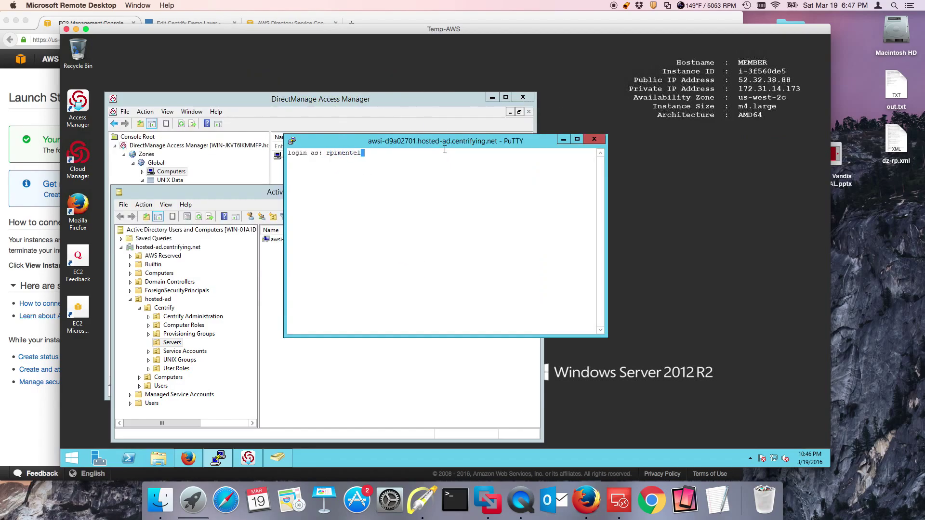
# Log in with the AD account's username and password, then shift the terminal right
pyautogui.press('Return')
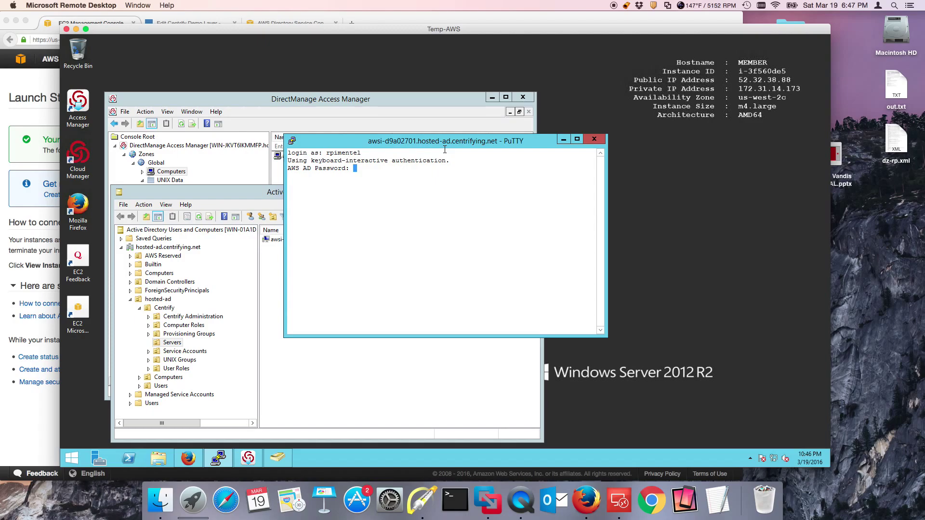
pyautogui.press('Return')
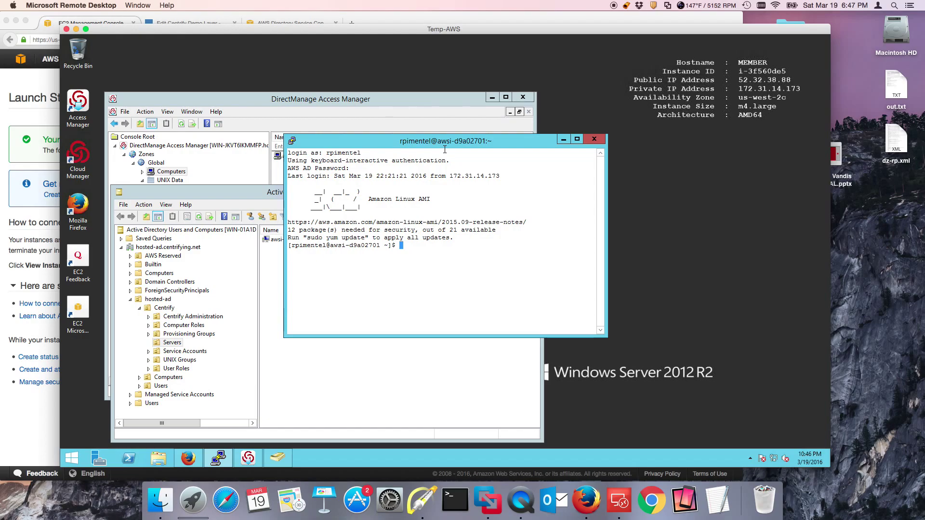
pyautogui.moveTo(438, 141); pyautogui.dragTo(604, 119)
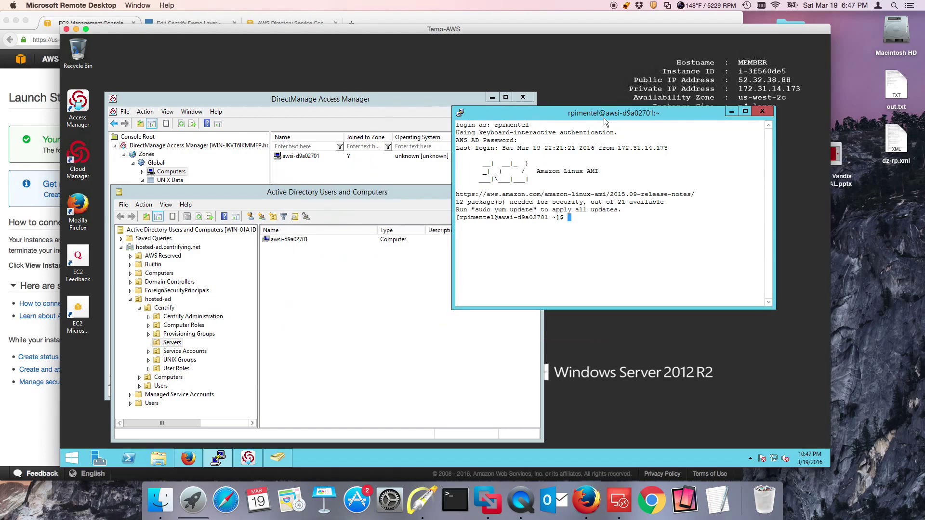
# Review the Global zone tree in DirectManage Access Manager, then bring PuTTY back to the front
pyautogui.click(351, 115)
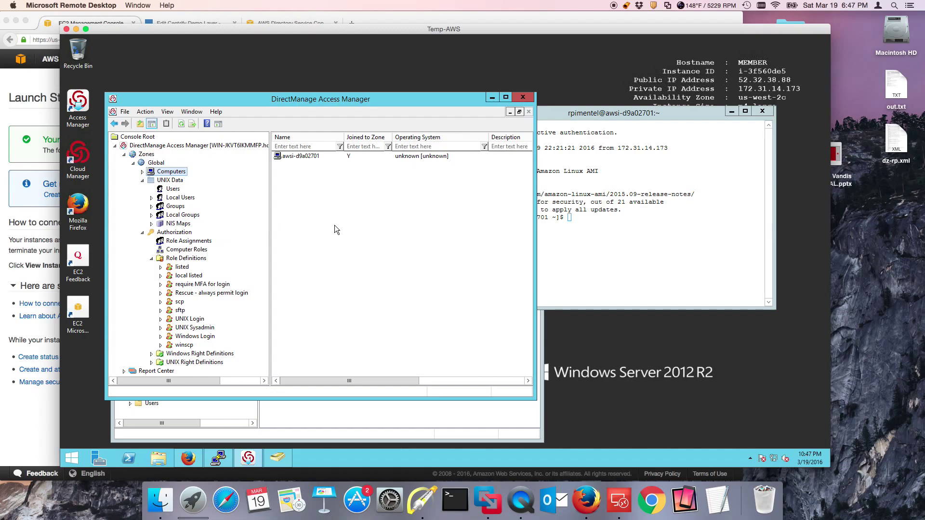
pyautogui.click(616, 231)
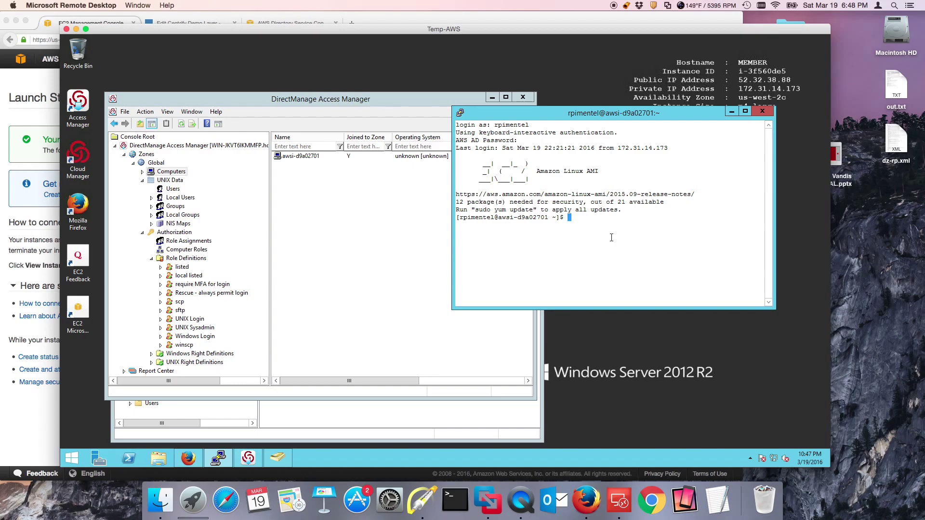
# Clear the screen and run dzdo -V to show version 5.3.0-213
pyautogui.write('clear')
pyautogui.press('Return')
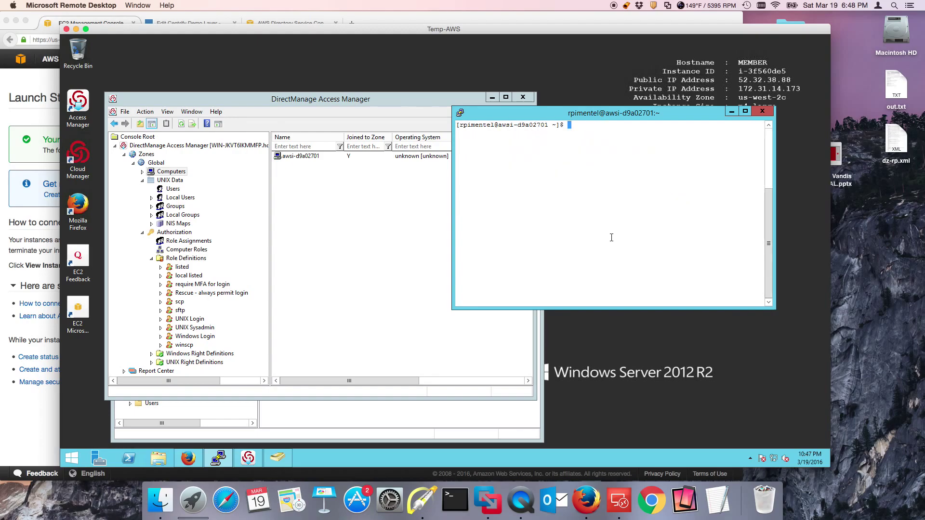
pyautogui.write('dzdo -V')
pyautogui.press('Return')
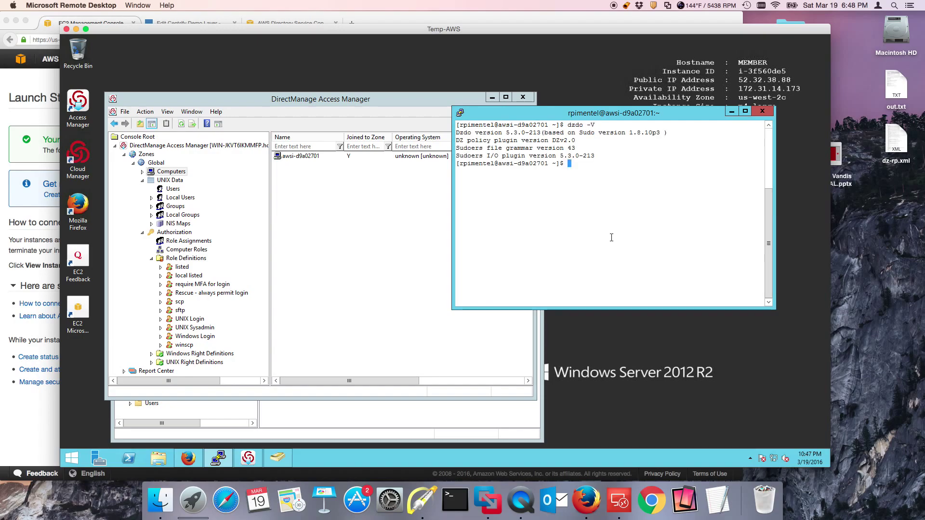
# Clear the screen and open /etc/passwd with dzdo vi, entering the AD password
pyautogui.write('clear')
pyautogui.press('Return')
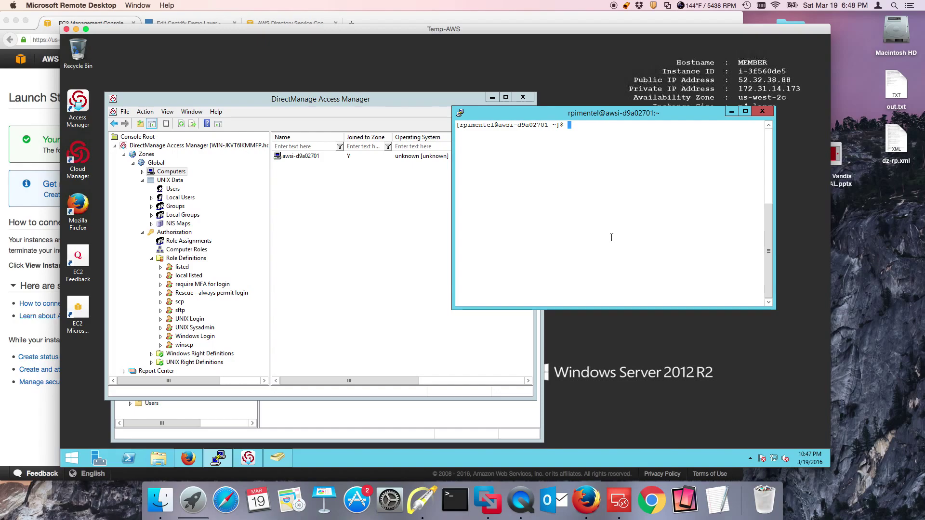
pyautogui.write('dzdo vi /etc/pa')
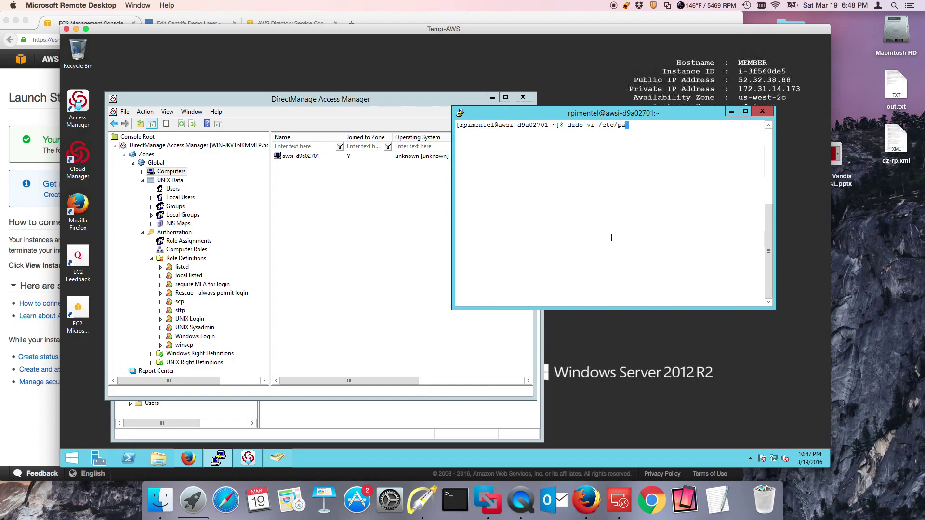
pyautogui.write('w')
pyautogui.press('Return')
pyautogui.hotkey('ctrl', 'c')
pyautogui.press('Up')
pyautogui.press('BackSpace')
pyautogui.write('sswd')
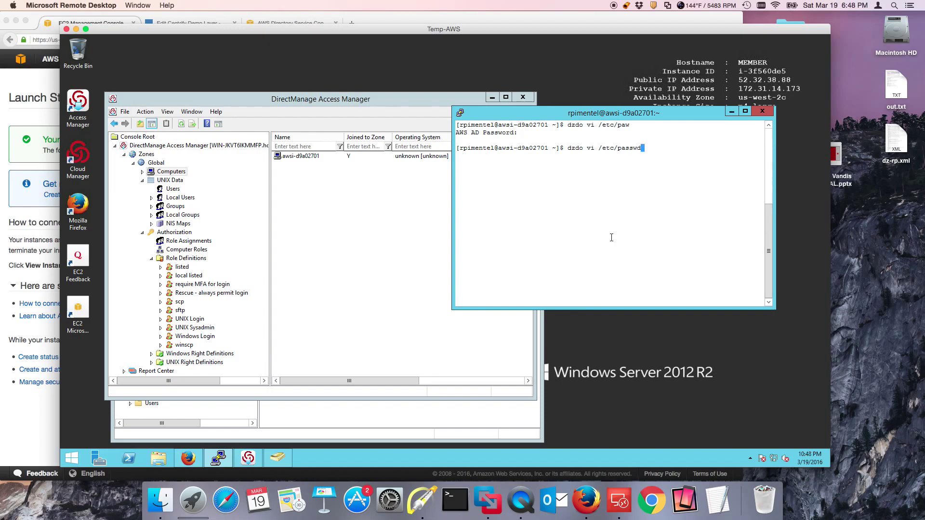
pyautogui.press('Return')
pyautogui.press('Return')
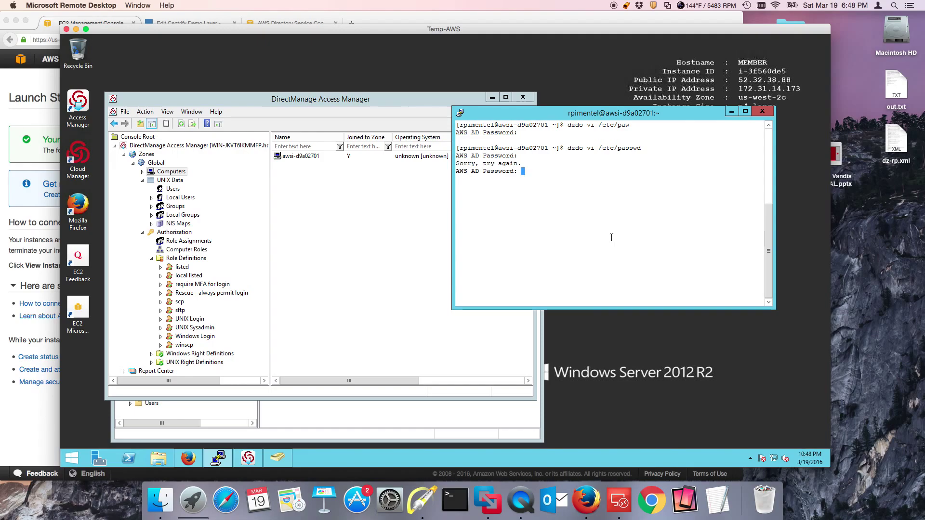
pyautogui.press('Return')
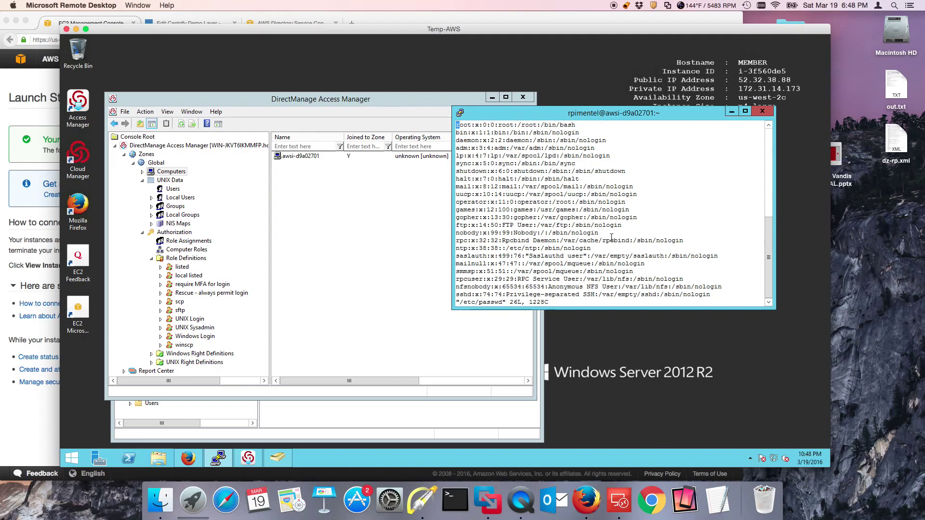
# Quit vi with :q! so /etc/passwd stays unchanged
pyautogui.press('Up')
pyautogui.press('i')
pyautogui.press('Return')
pyautogui.press('Escape')
pyautogui.write(':q!')
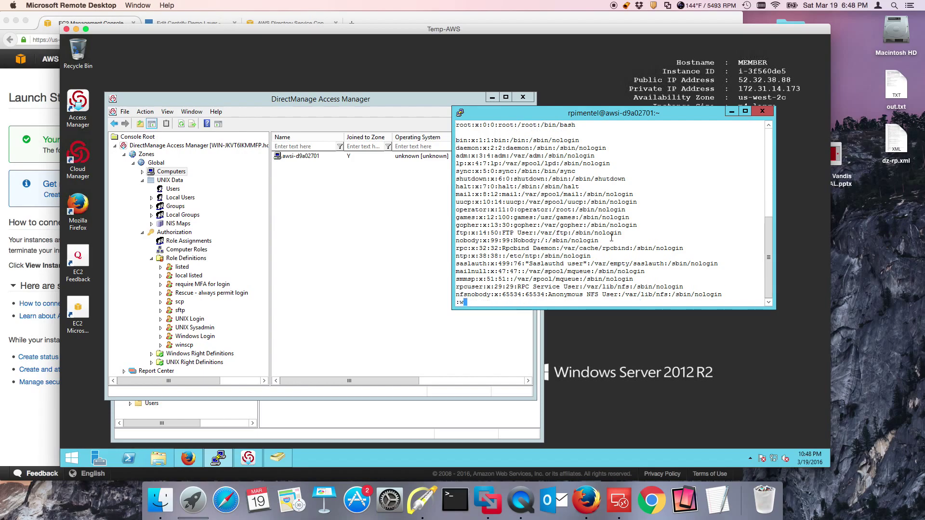
pyautogui.press('Return')
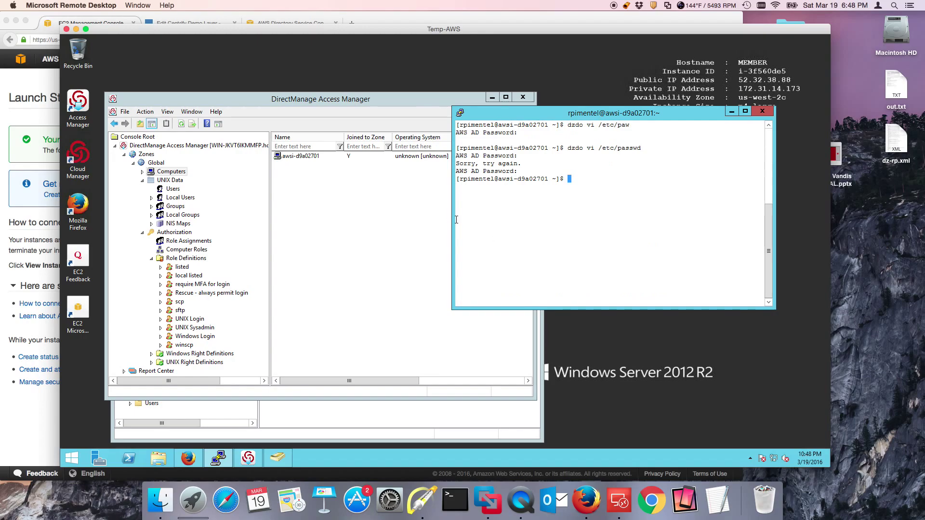
# Widen the terminal and run dzdo tail /var/log/secure
pyautogui.moveTo(452, 219); pyautogui.dragTo(384, 217)
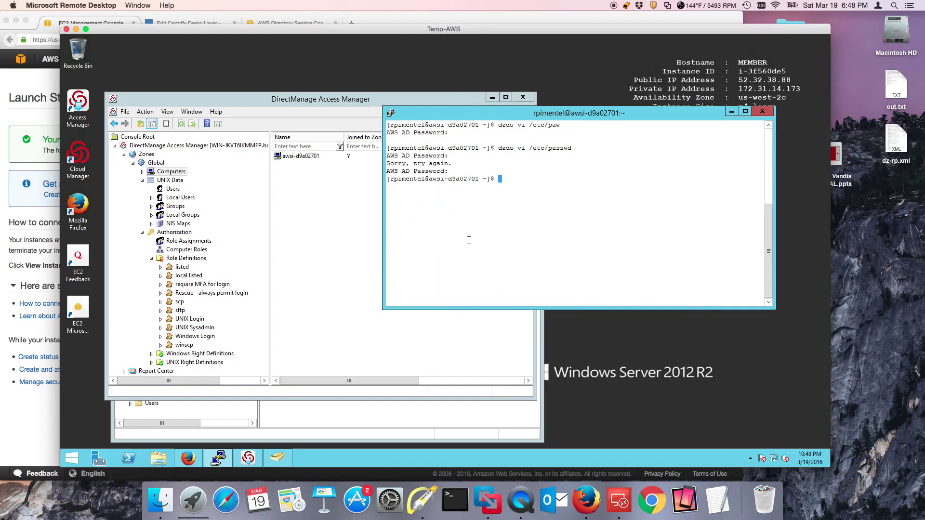
pyautogui.write('dzdo tail /var/log/secure')
pyautogui.press('Return')
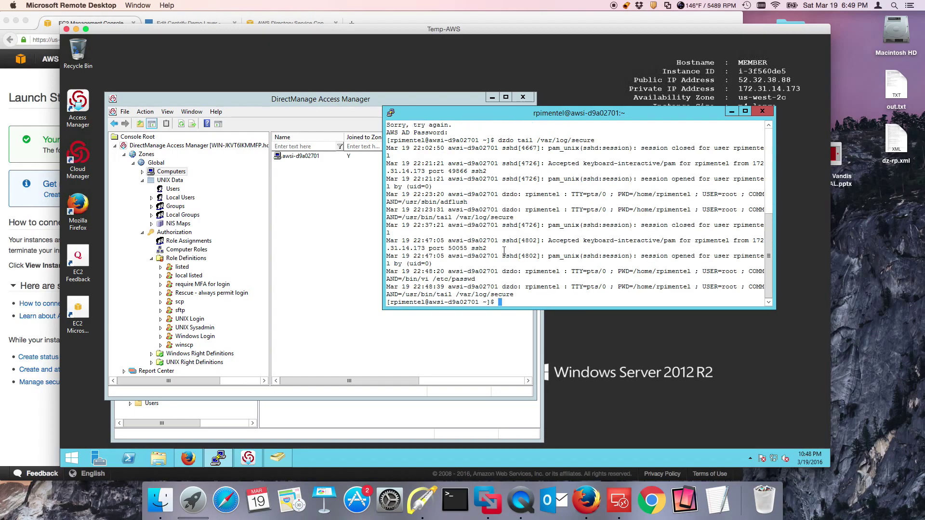
# Mark the pam_unix, /etc/passwd and USER=root log lines with annotation arrows, then clear them
pyautogui.click(423, 499)
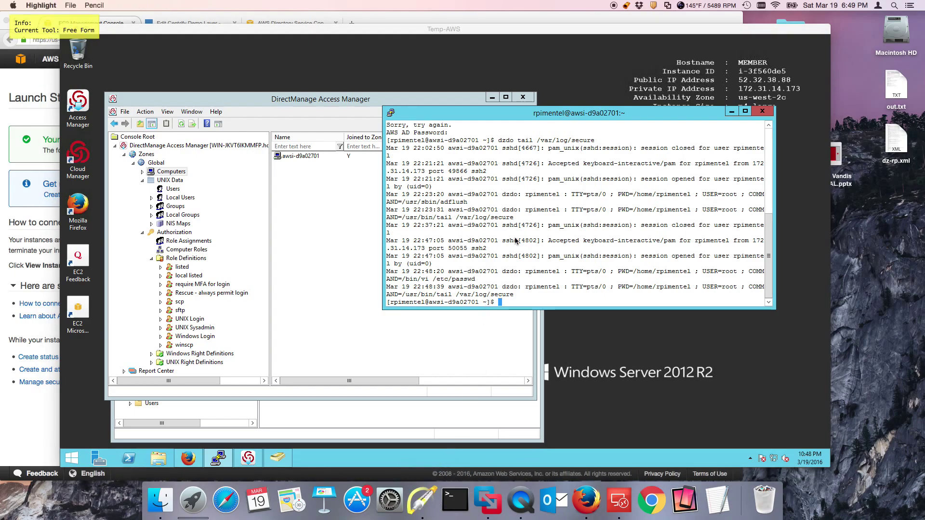
pyautogui.press('a')
pyautogui.moveTo(605, 223); pyautogui.dragTo(568, 250)
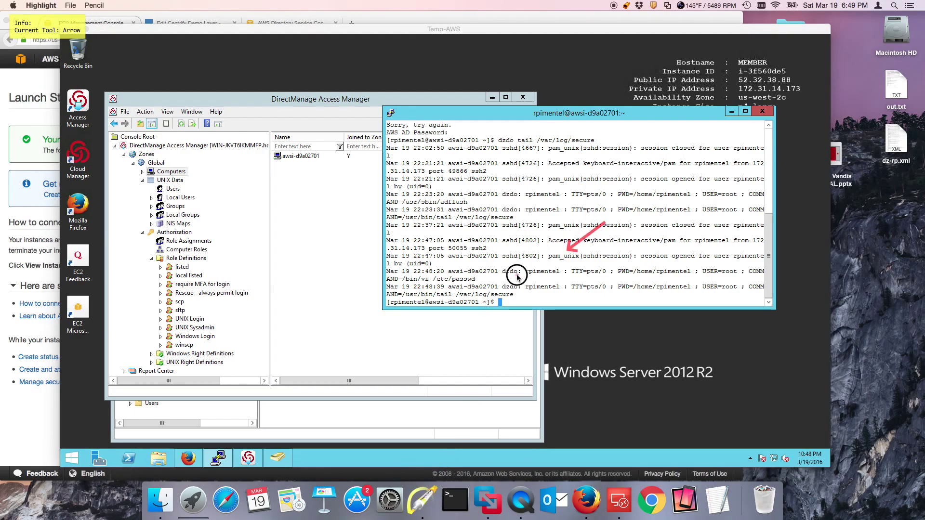
pyautogui.moveTo(517, 277); pyautogui.dragTo(484, 280)
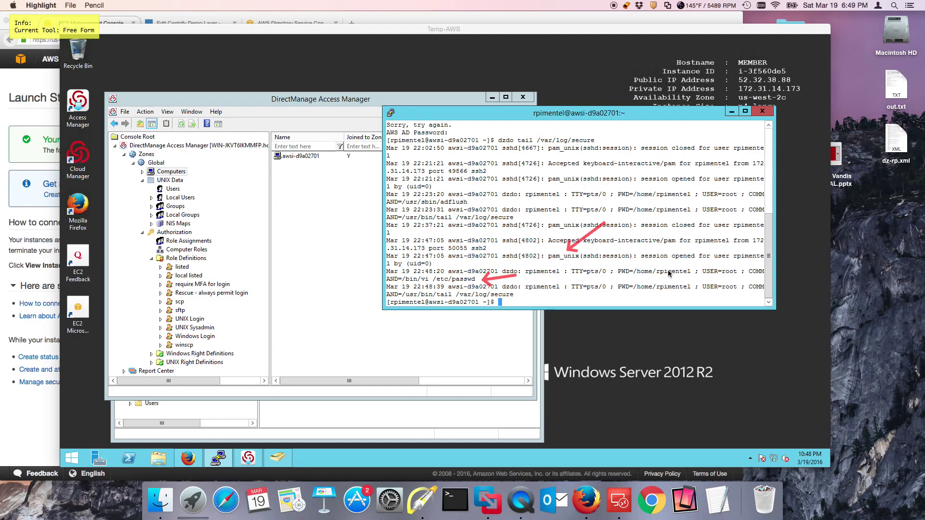
pyautogui.press('a')
pyautogui.moveTo(680, 238); pyautogui.dragTo(707, 262)
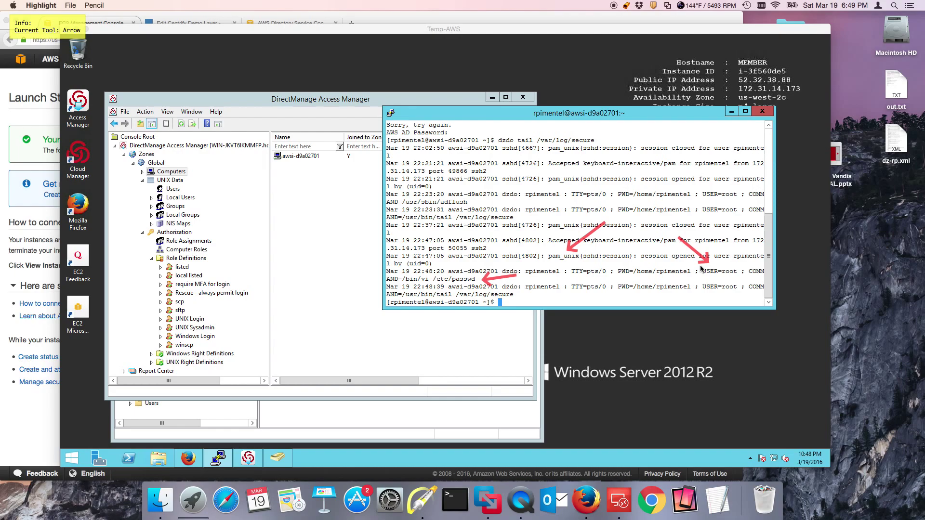
pyautogui.press('Escape')
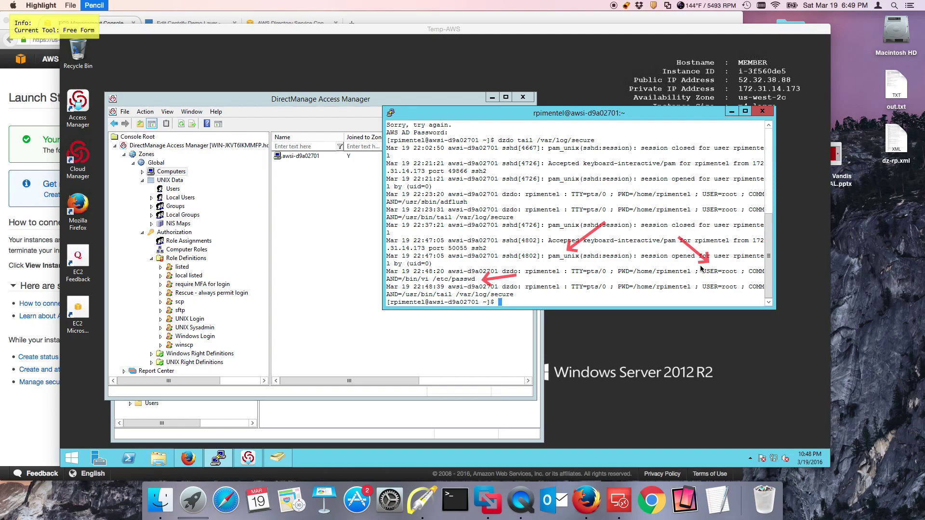
# Inspect the 'Run any command as root' right's Attributes under UNIX Right Definitions > Commands, then cancel
pyautogui.click(346, 261)
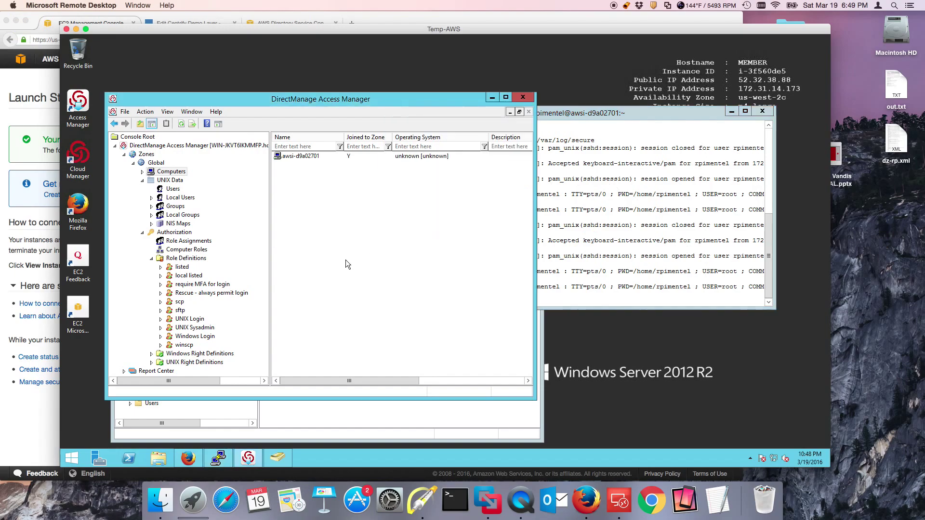
pyautogui.click(151, 362)
pyautogui.click(195, 364)
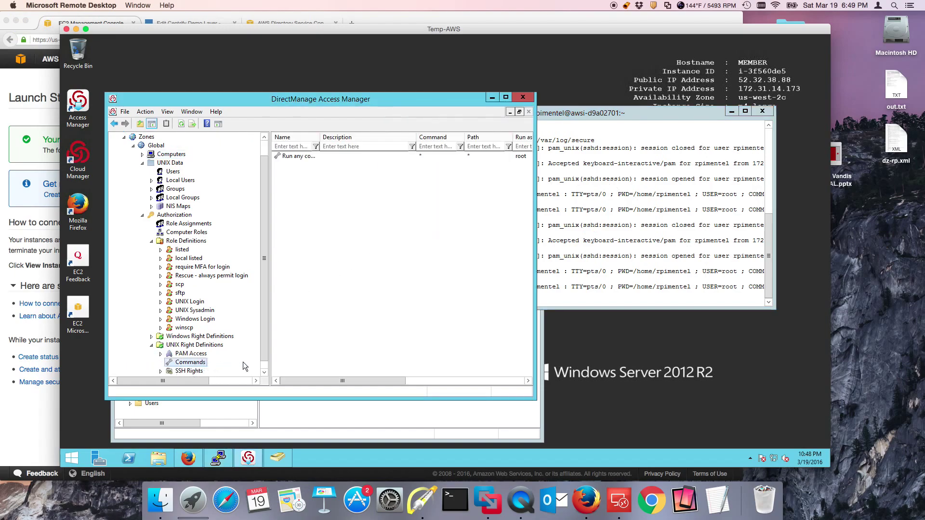
pyautogui.rightClick(311, 160)
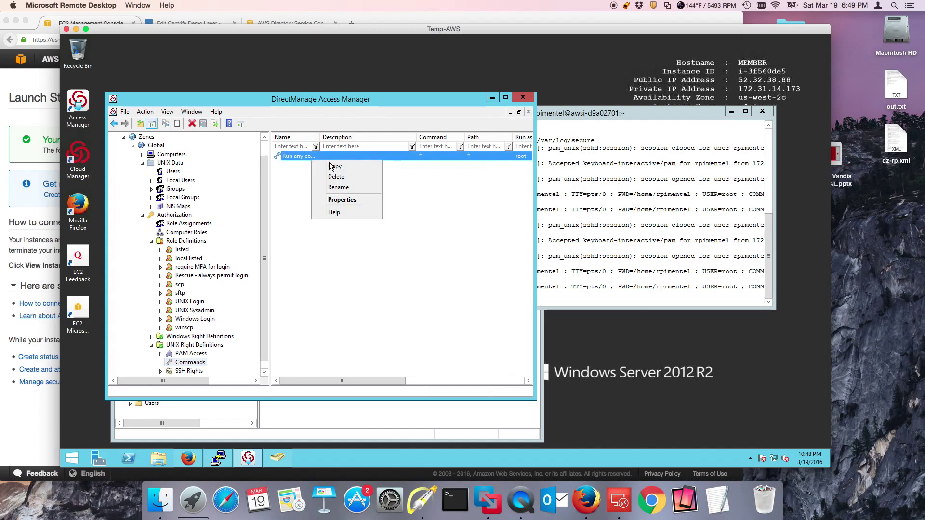
pyautogui.click(333, 199)
pyautogui.click(364, 154)
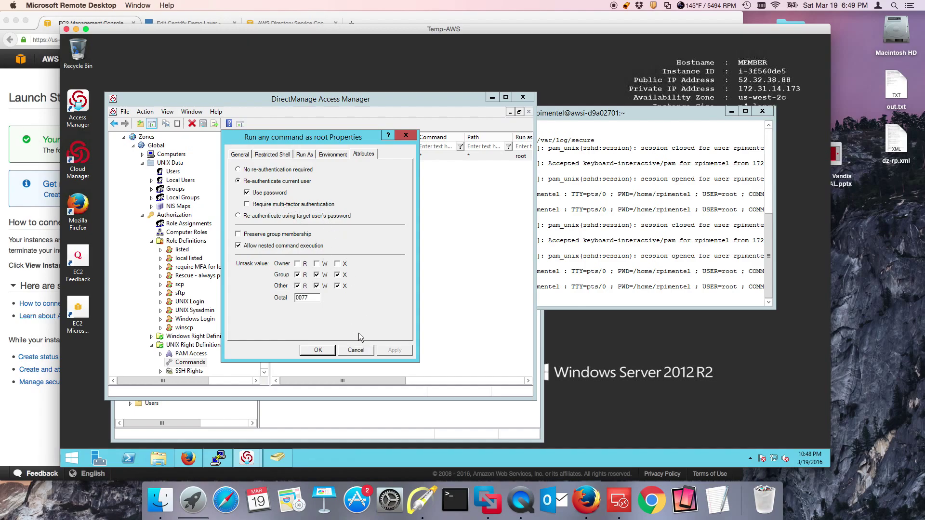
pyautogui.click(361, 348)
# Check the UNIX Sysadmin role's System Rights and Available Times (all times allowed), then close its properties
pyautogui.rightClick(197, 313)
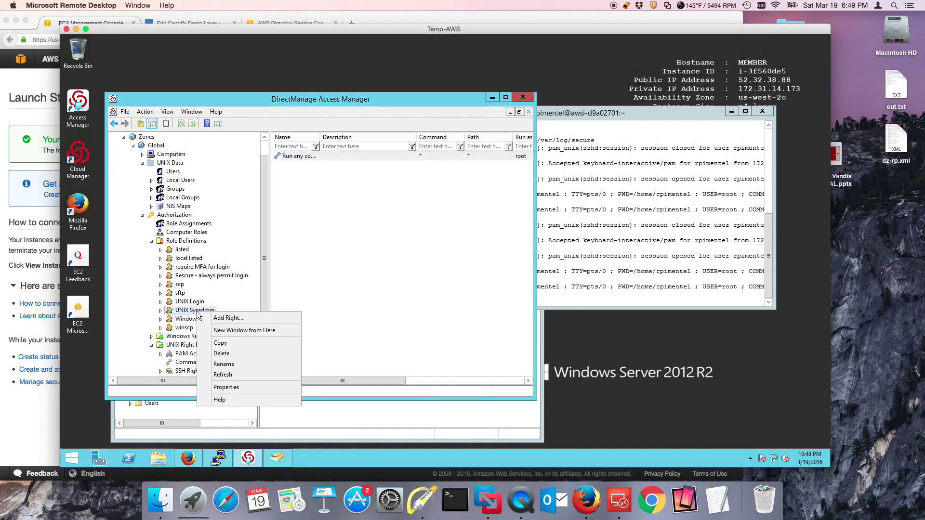
pyautogui.click(226, 387)
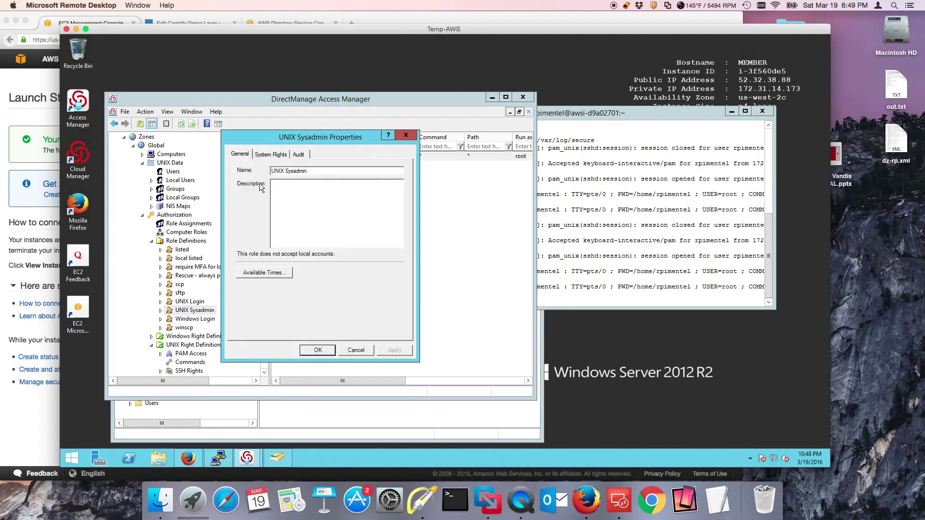
pyautogui.click(267, 154)
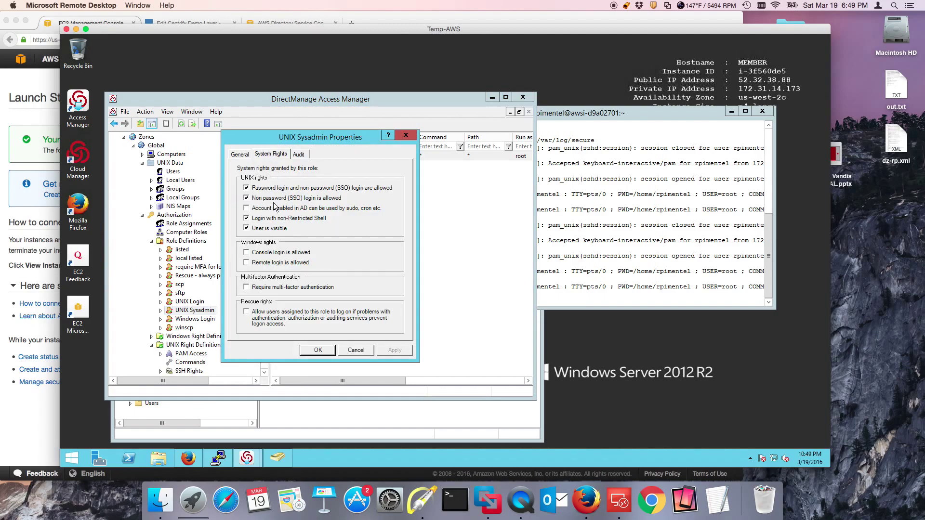
pyautogui.click(243, 155)
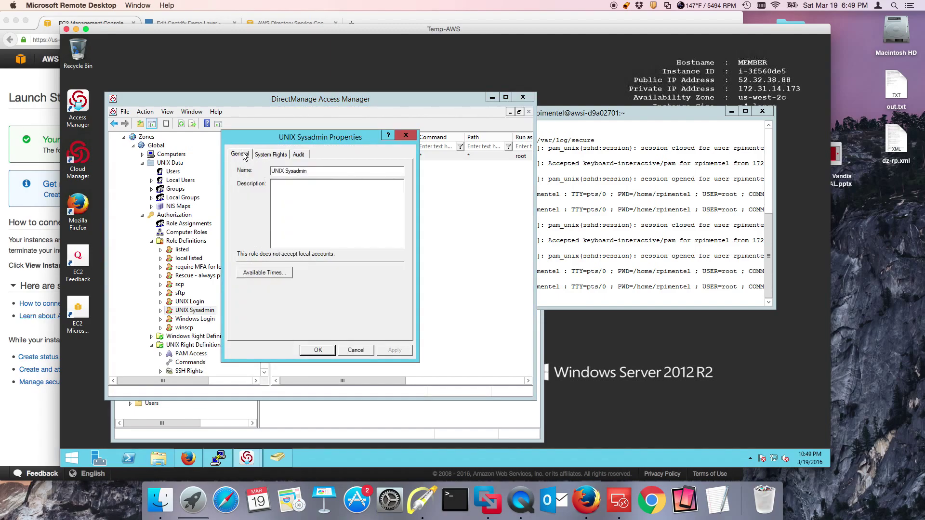
pyautogui.click(265, 273)
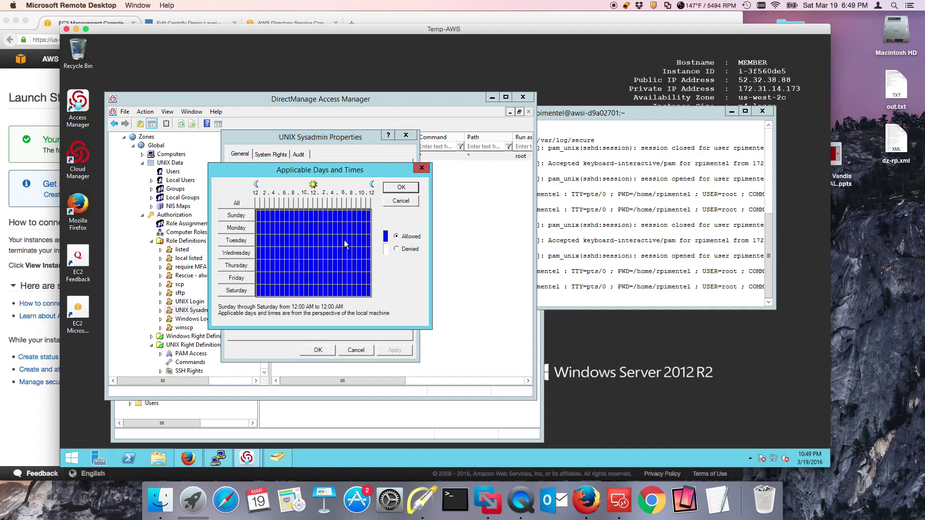
pyautogui.click(401, 188)
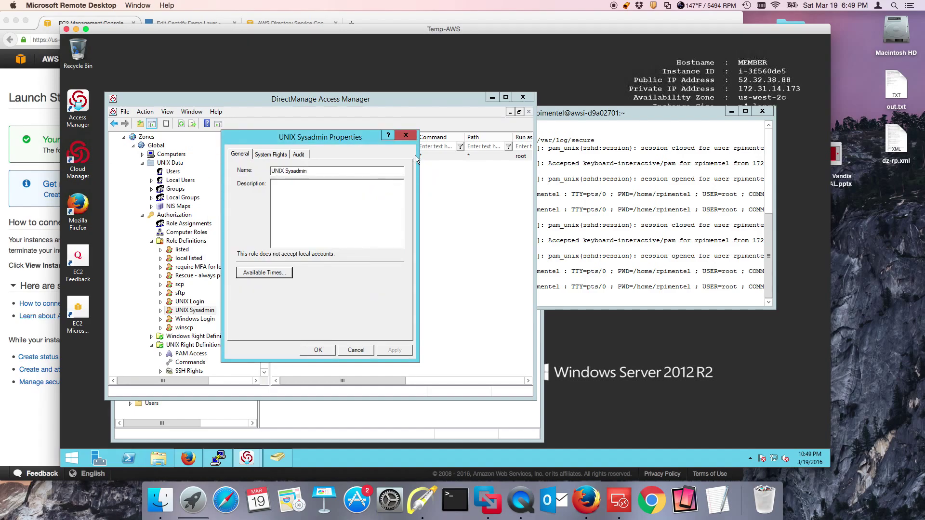
pyautogui.click(406, 135)
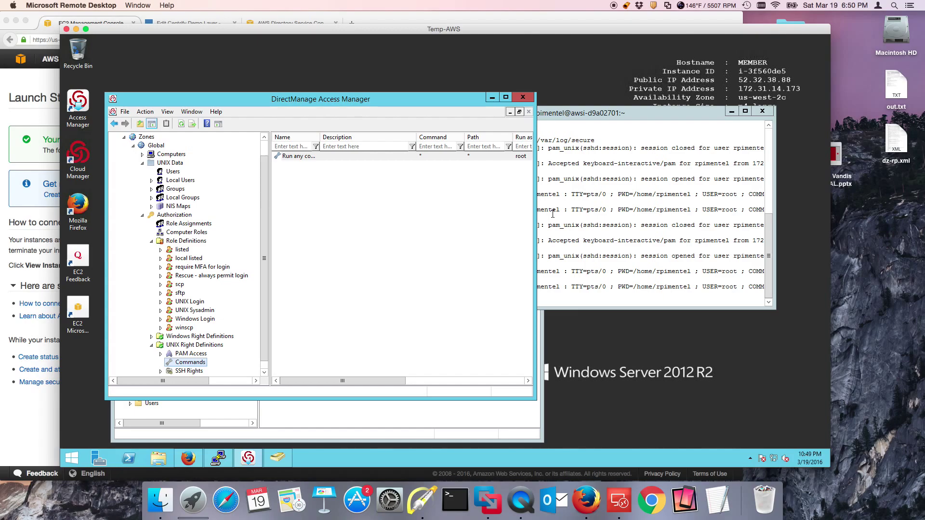
pyautogui.scroll(2, 265, 143)
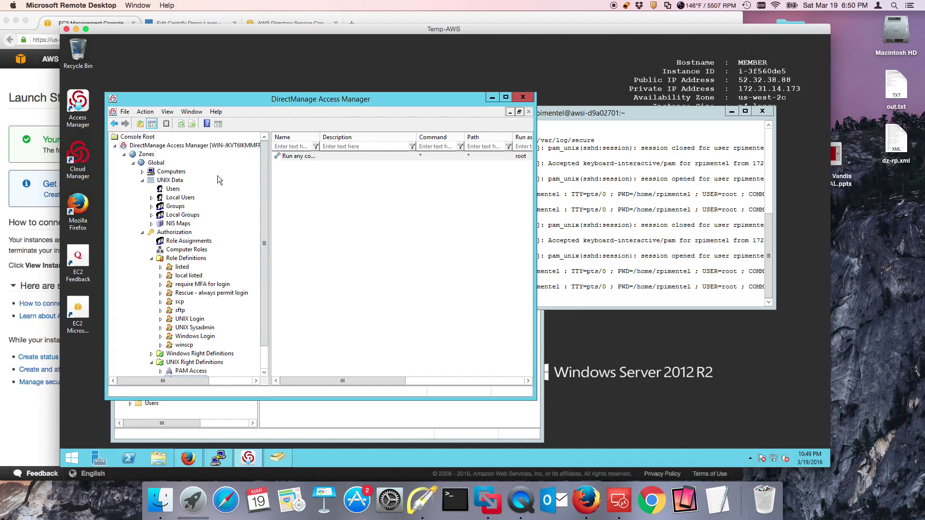
pyautogui.click(172, 172)
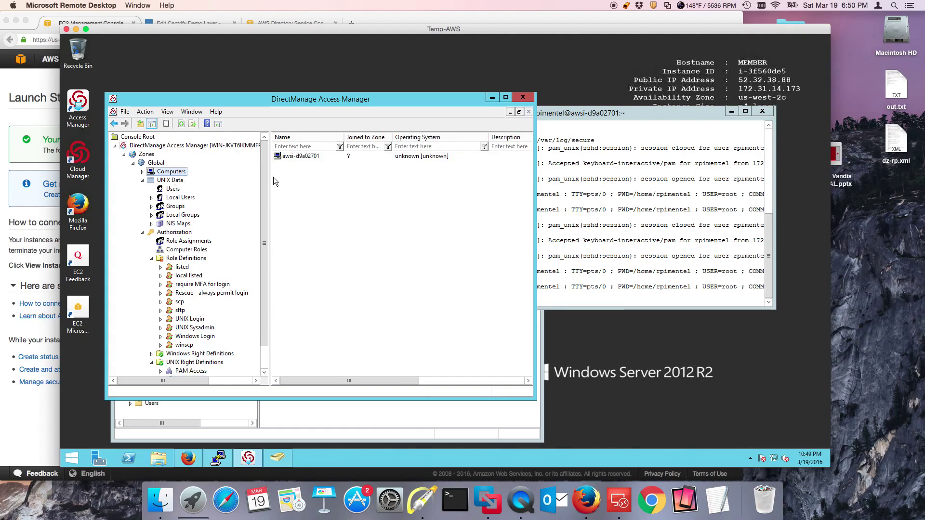
pyautogui.rightClick(305, 157)
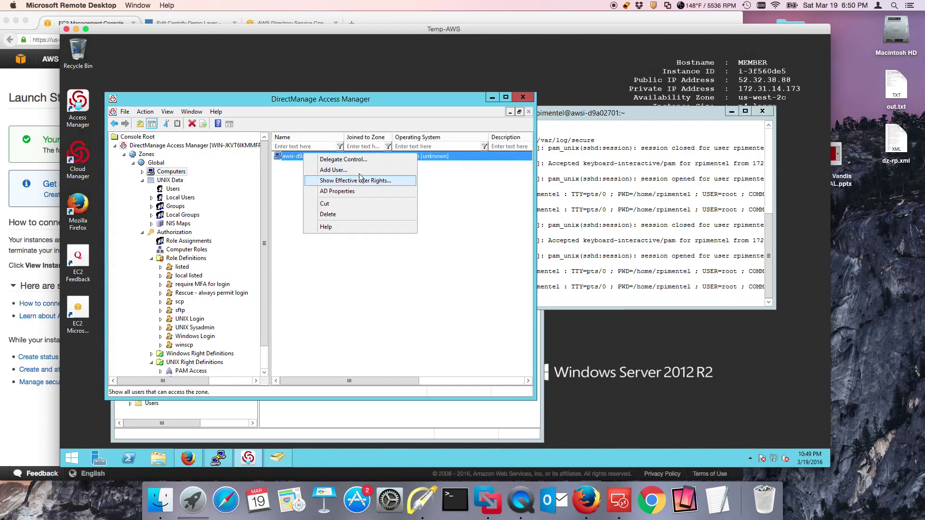
pyautogui.click(371, 180)
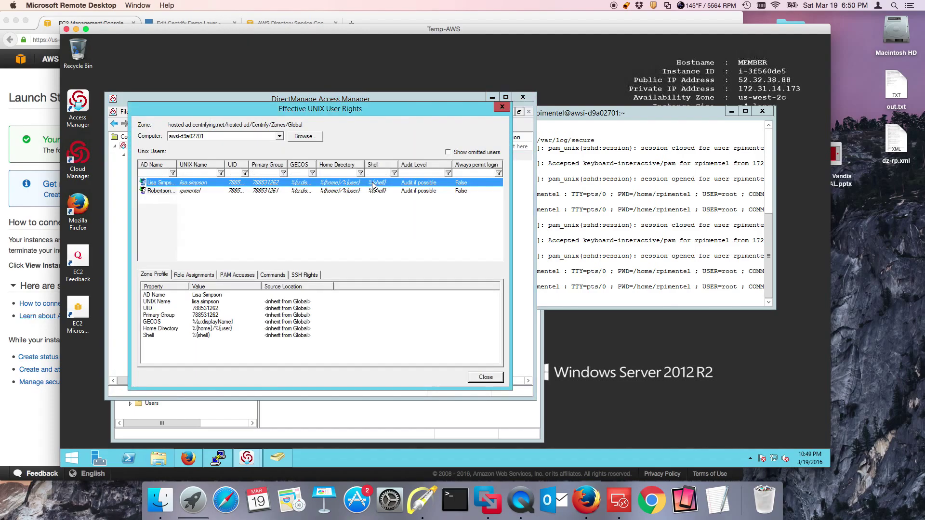
pyautogui.click(179, 193)
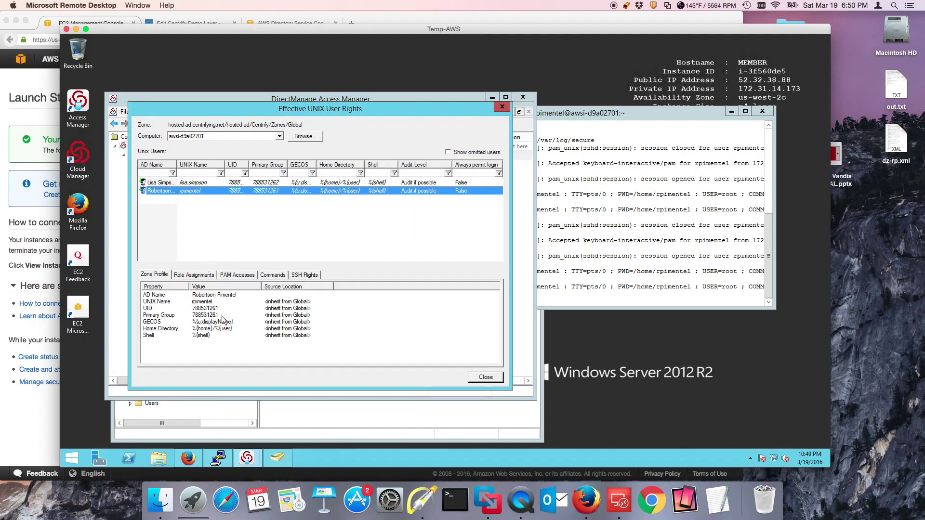
pyautogui.click(198, 274)
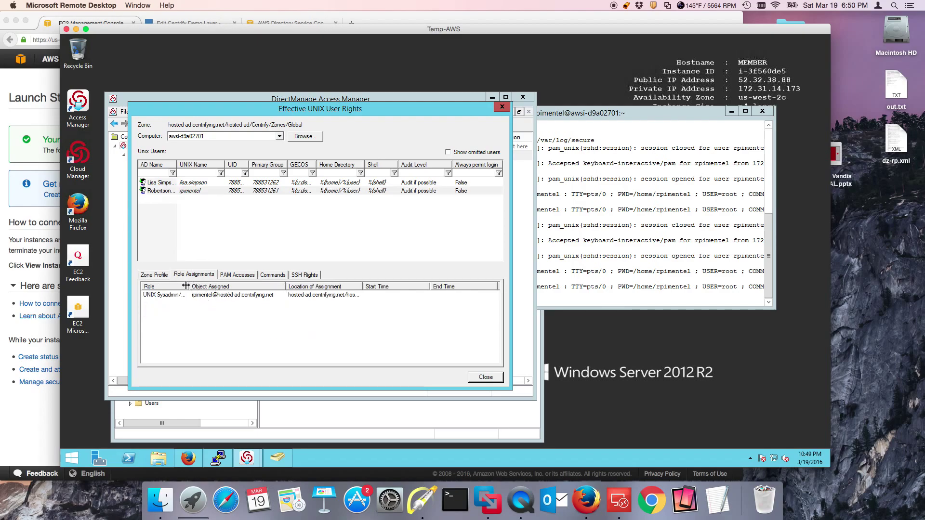
pyautogui.moveTo(189, 286); pyautogui.dragTo(238, 286)
pyautogui.click(422, 501)
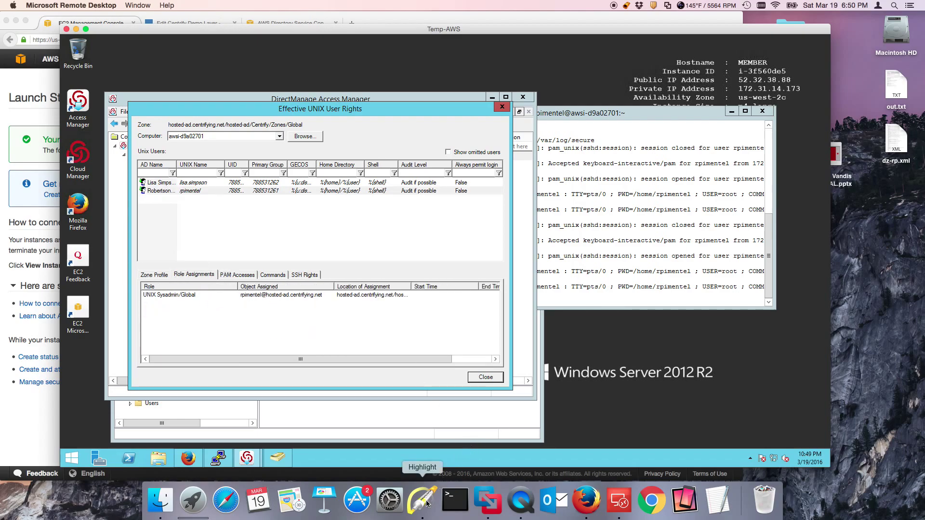
pyautogui.moveTo(153, 239); pyautogui.dragTo(175, 279)
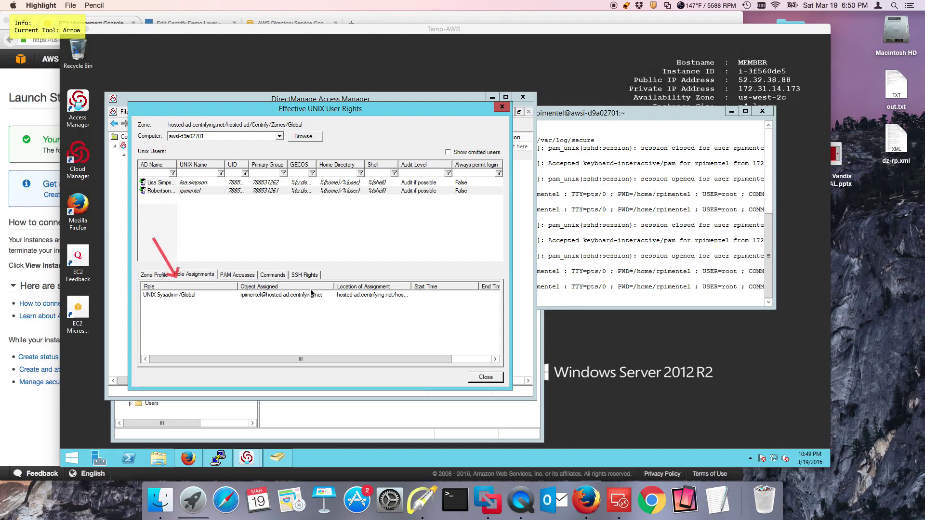
pyautogui.moveTo(255, 246); pyautogui.dragTo(263, 287)
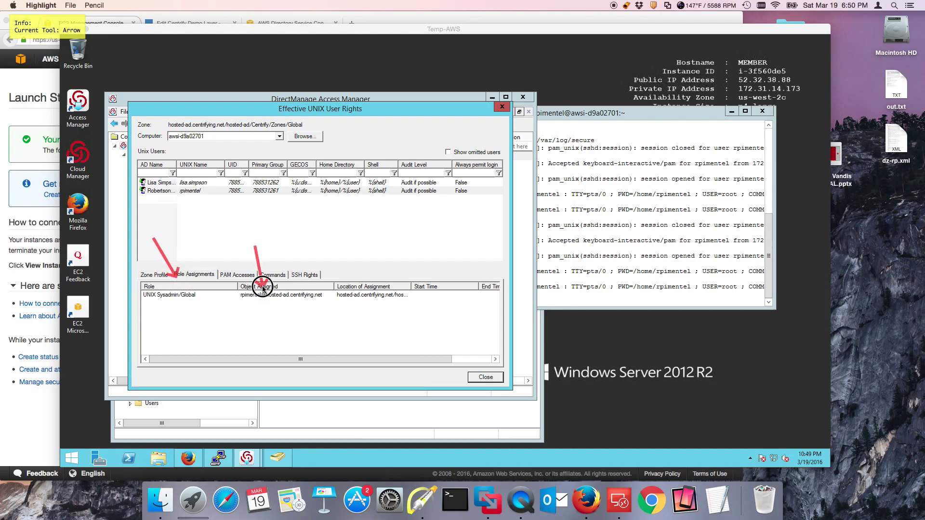
pyautogui.moveTo(360, 255)
pyautogui.mouseDown()
pyautogui.moveTo(371, 260)
pyautogui.moveTo(375, 282)
pyautogui.mouseUp()
pyautogui.press('Escape')
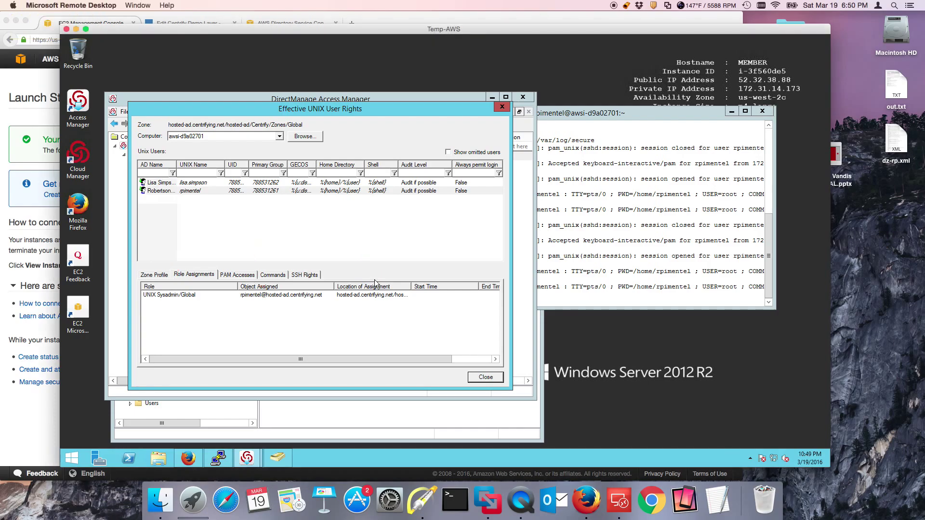
pyautogui.click(411, 289)
pyautogui.moveTo(410, 288); pyautogui.dragTo(464, 288)
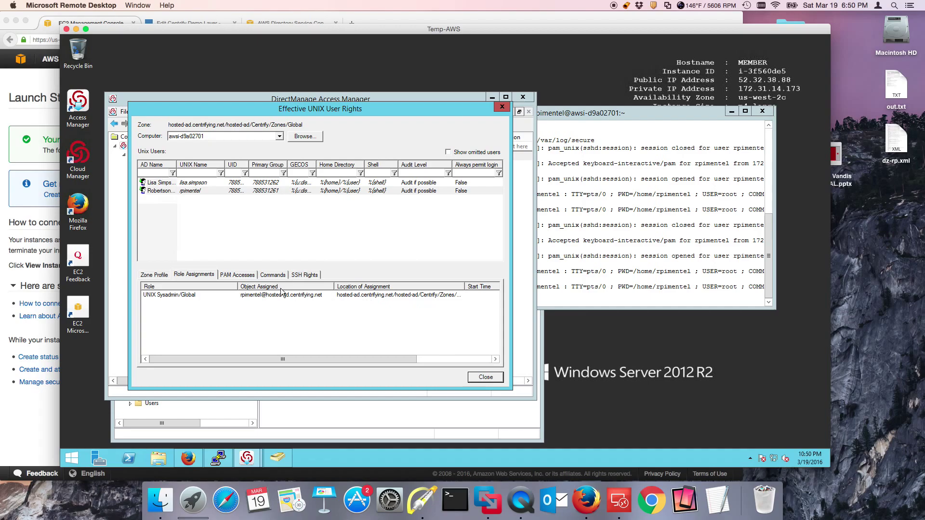
pyautogui.click(238, 275)
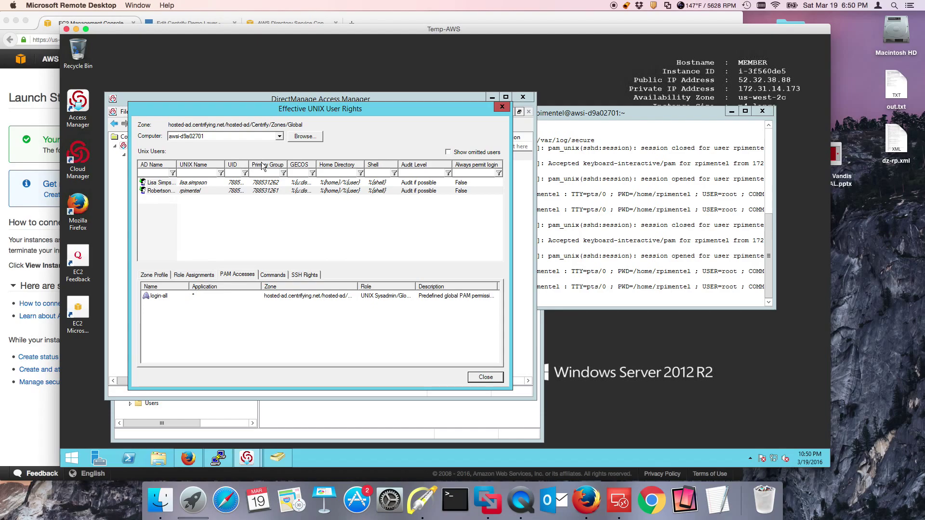
pyautogui.click(273, 278)
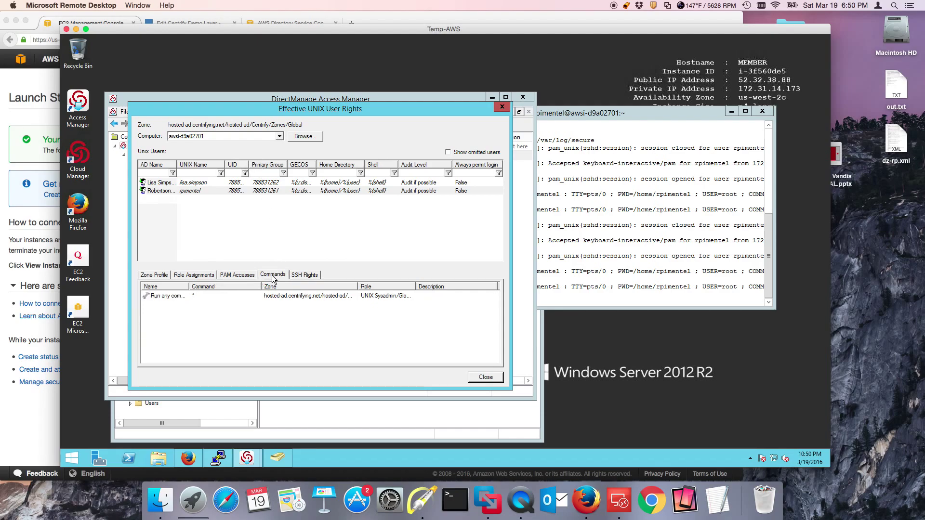
pyautogui.moveTo(189, 286); pyautogui.dragTo(226, 286)
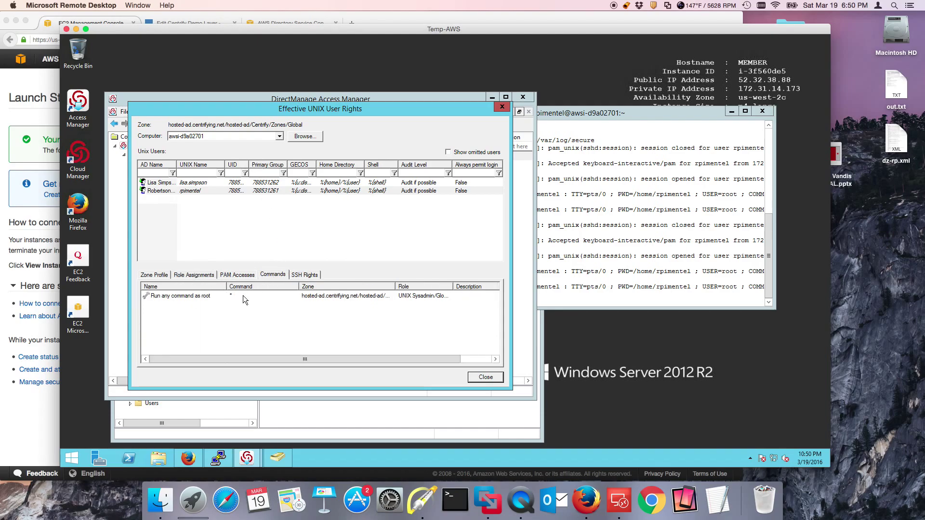
pyautogui.click(481, 378)
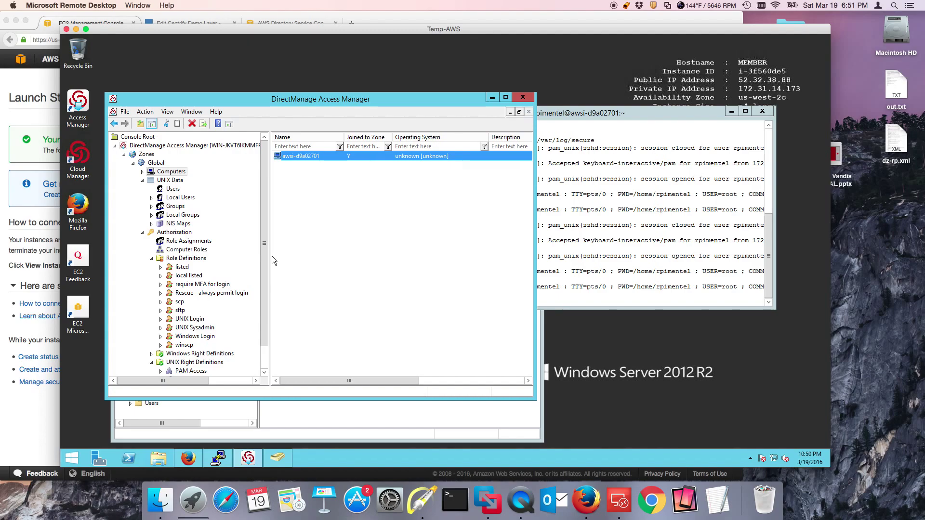
# Refresh the Global zone's computer list and start delegating zone control to a domain user
pyautogui.rightClick(309, 201)
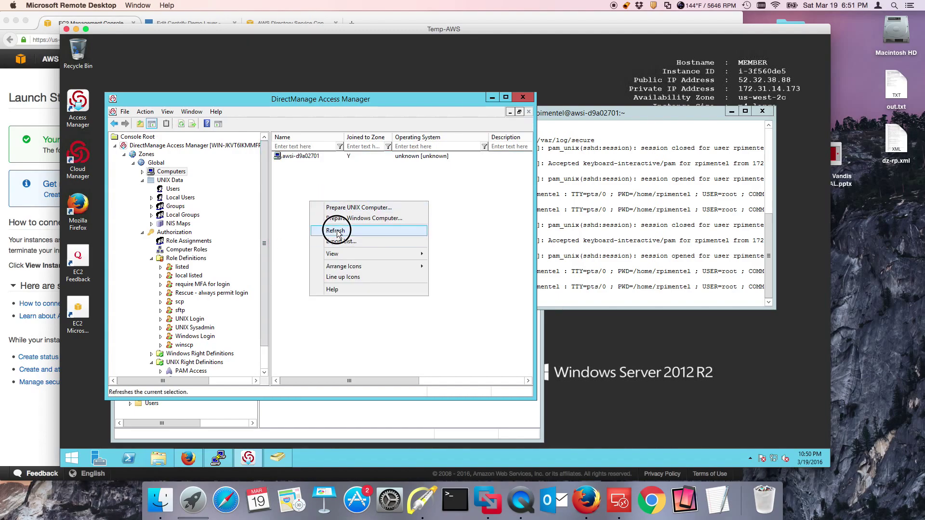
pyautogui.click(337, 234)
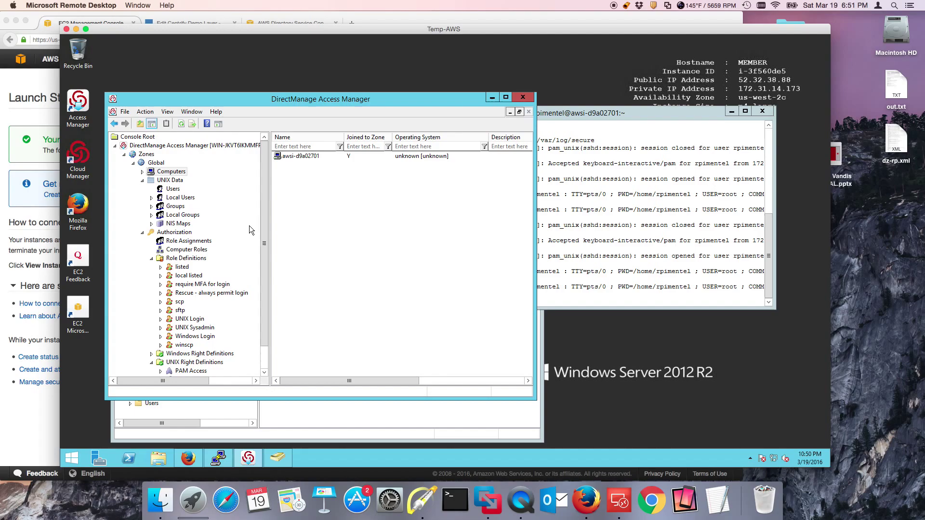
pyautogui.rightClick(152, 164)
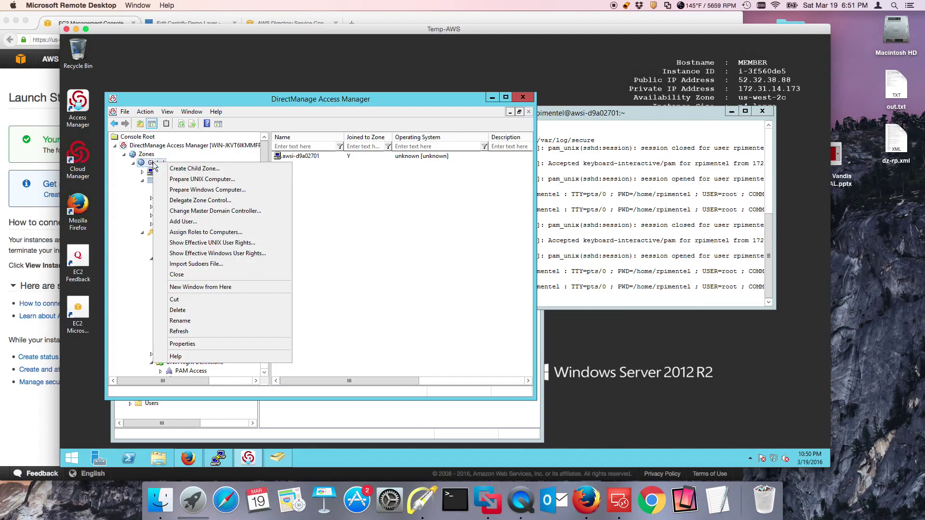
pyautogui.click(188, 201)
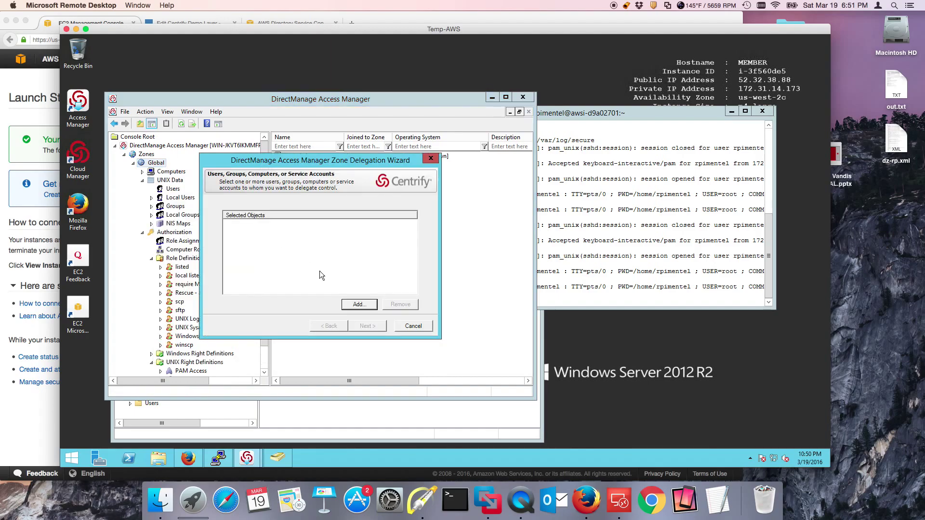
pyautogui.click(357, 304)
pyautogui.click(535, 168)
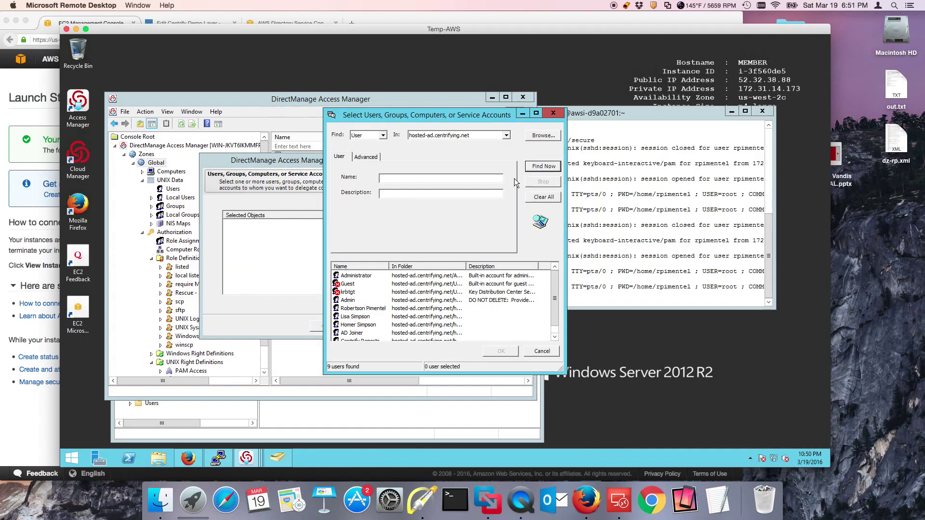
pyautogui.doubleClick(375, 308)
pyautogui.click(368, 325)
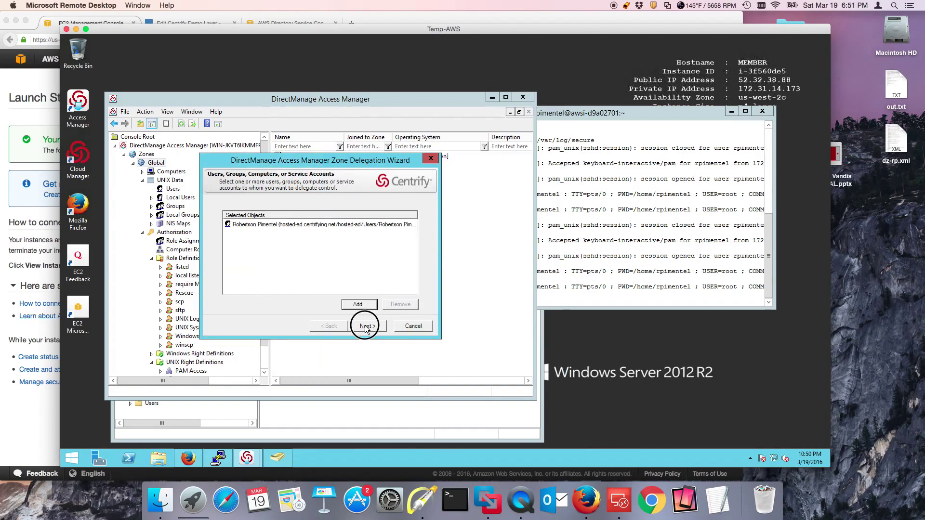
# Browse the delegable zone tasks, cancel the wizard, and show awsi-d9a02701 in ADUC
pyautogui.moveTo(344, 236)
pyautogui.mouseDown()
pyautogui.moveTo(343, 268)
pyautogui.moveTo(347, 236)
pyautogui.mouseUp()
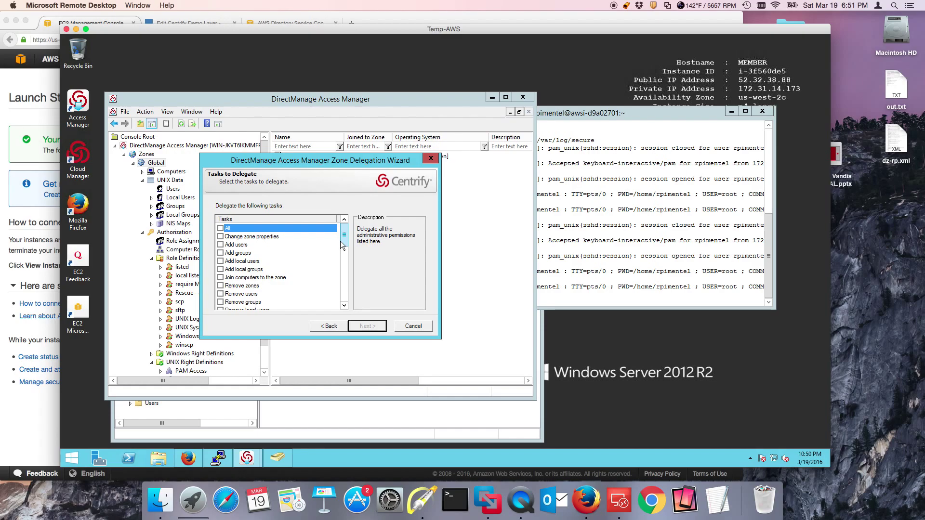
pyautogui.moveTo(344, 238); pyautogui.dragTo(343, 285)
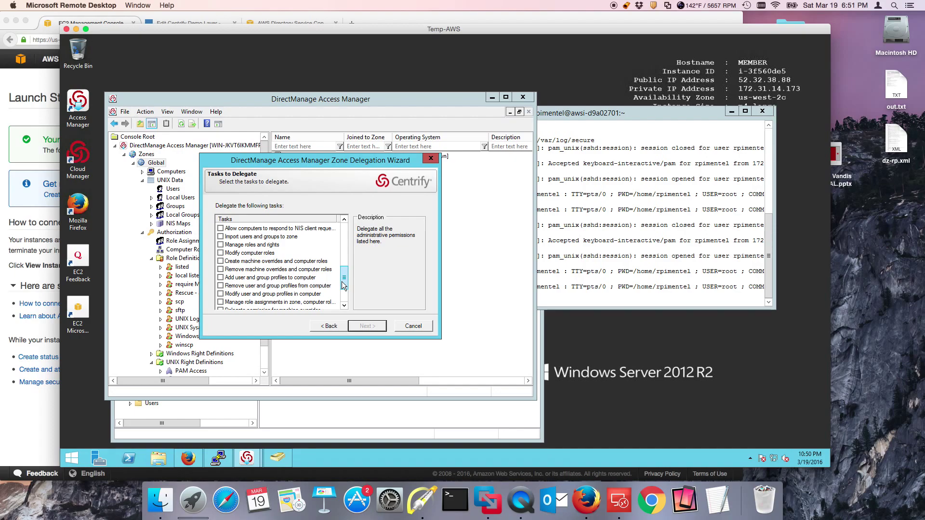
pyautogui.click(343, 304)
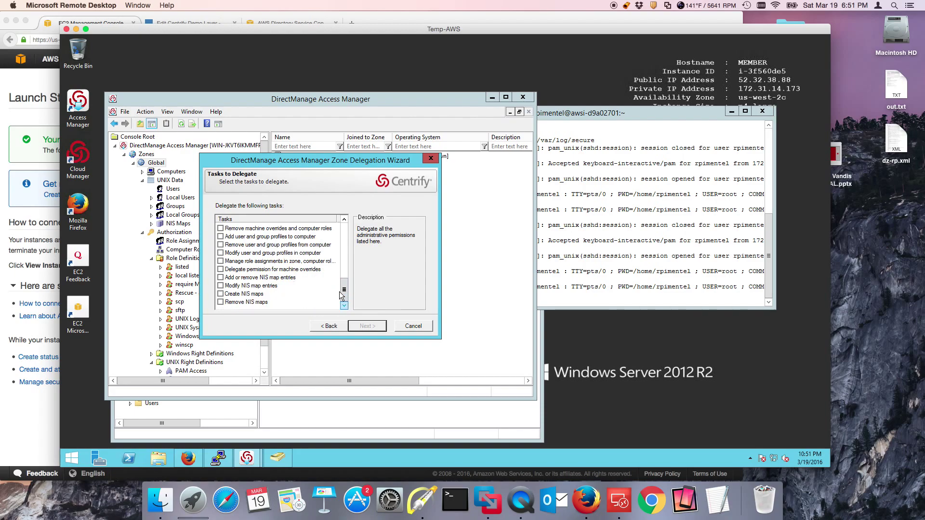
pyautogui.click(413, 328)
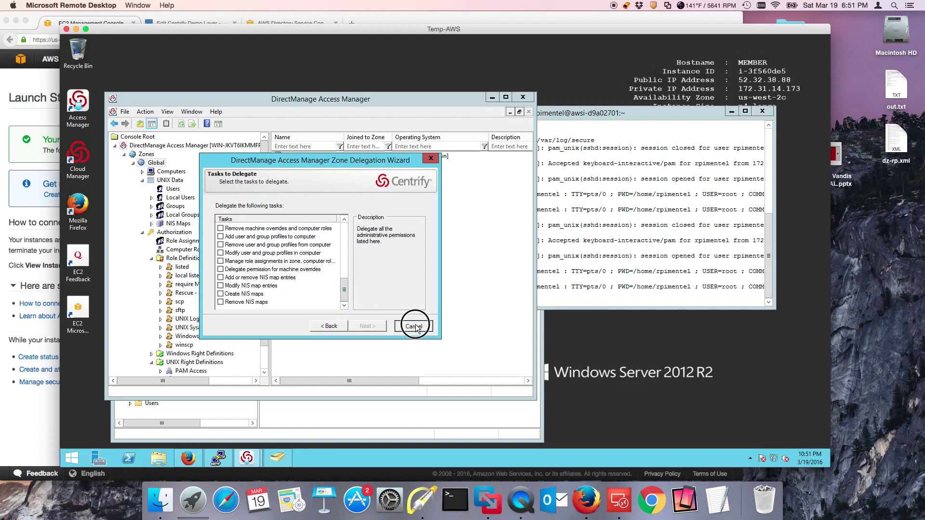
pyautogui.click(381, 431)
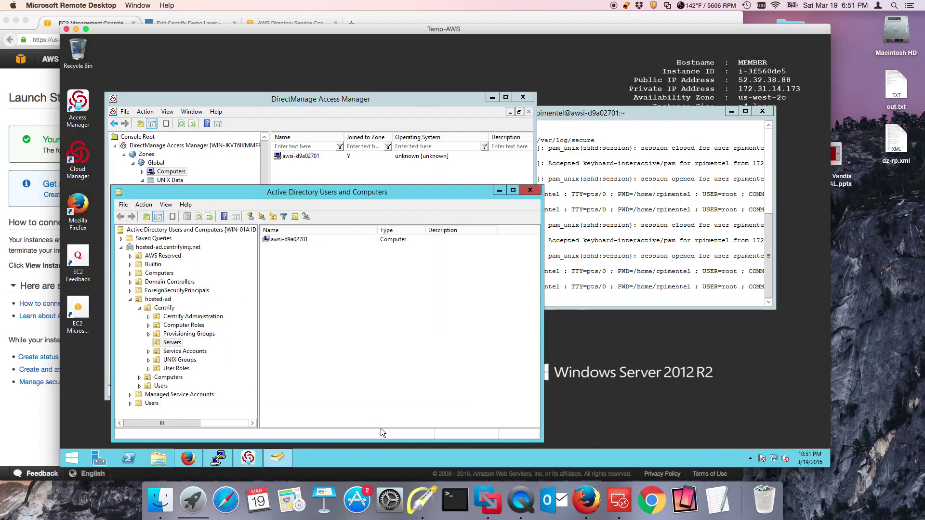
# Refresh the Access Manager computer list again and return to Active Directory Users and Computers
pyautogui.rightClick(314, 175)
pyautogui.click(355, 207)
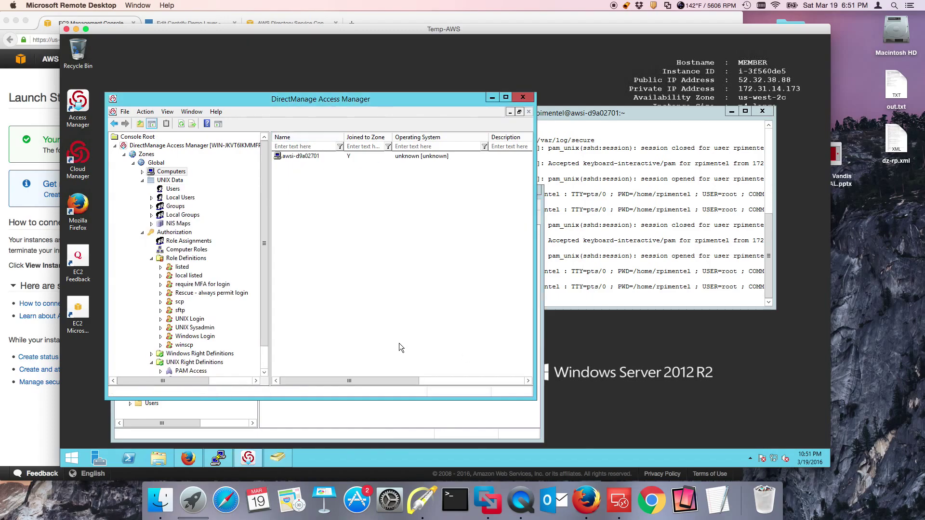
pyautogui.click(362, 424)
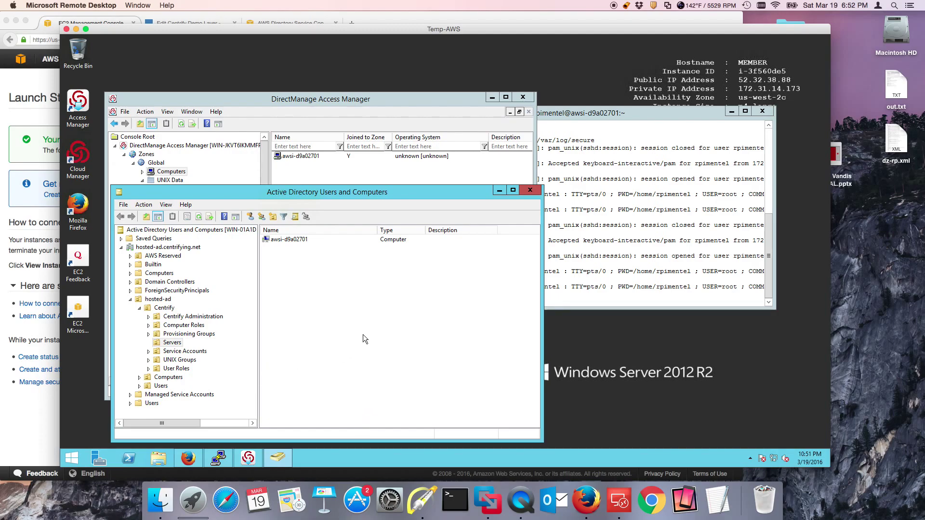
# Launch Windows PowerShell ISE as Administrator, approving the UAC prompt
pyautogui.rightClick(134, 459)
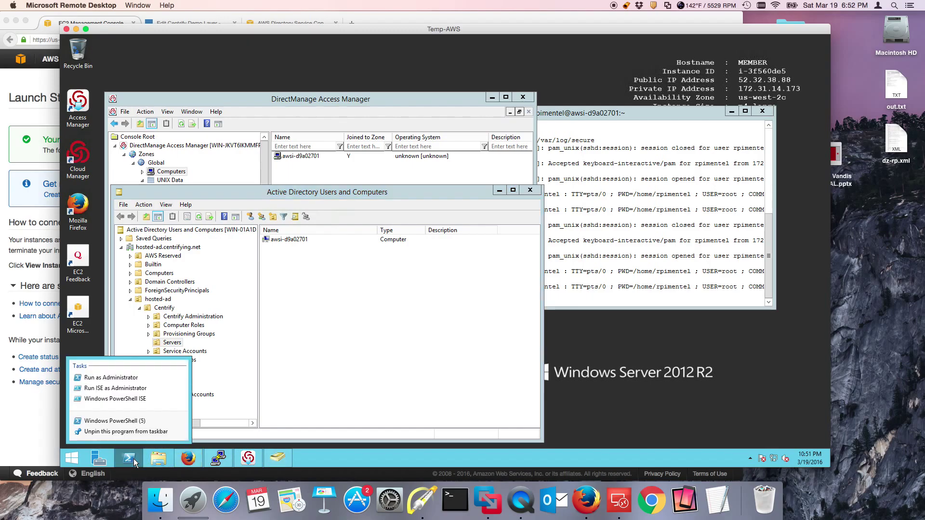
pyautogui.click(128, 393)
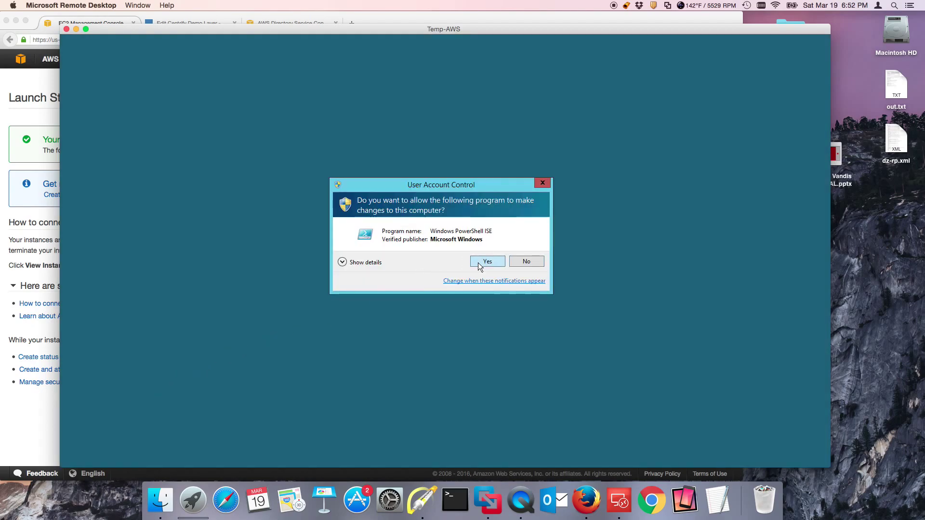
pyautogui.click(480, 267)
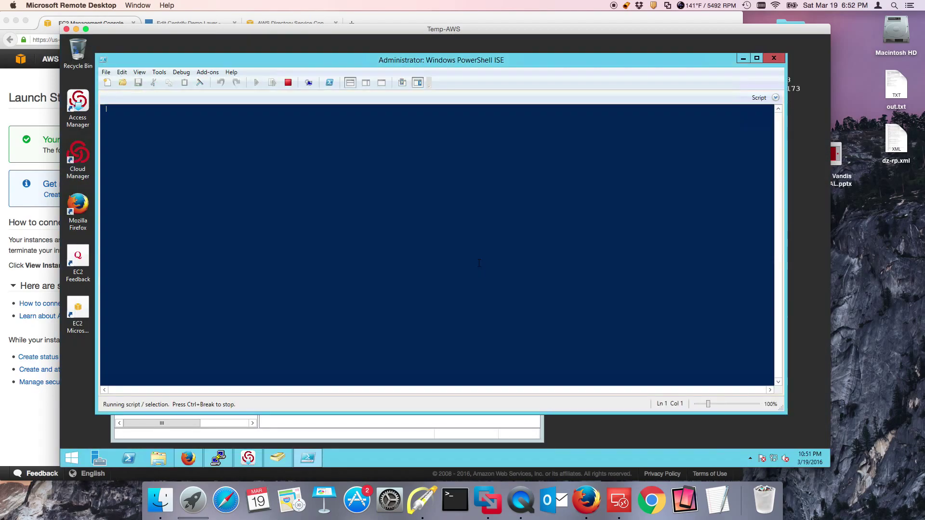
# Filter the ISE Commands pane to Centrify.DirectControl.PowerShell and browse its Cdm cmdlets
pyautogui.click(365, 84)
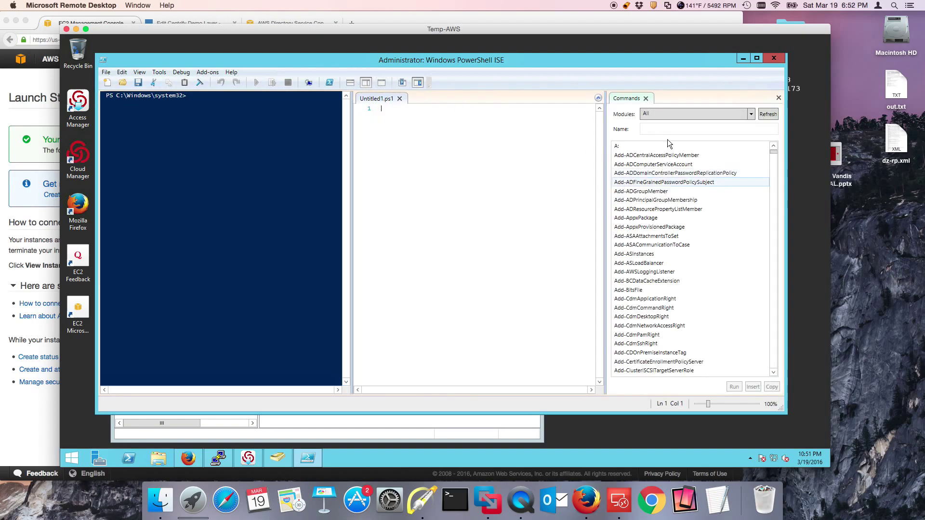
pyautogui.click(681, 115)
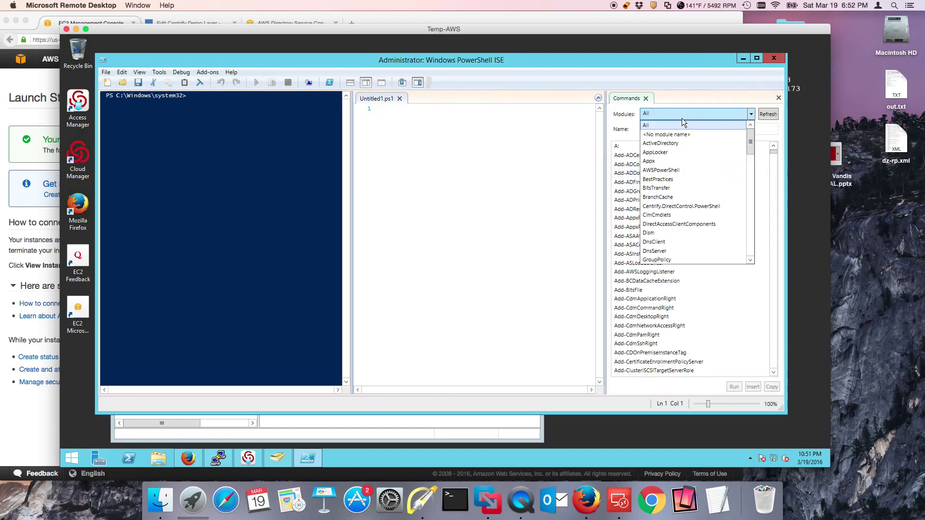
pyautogui.click(695, 208)
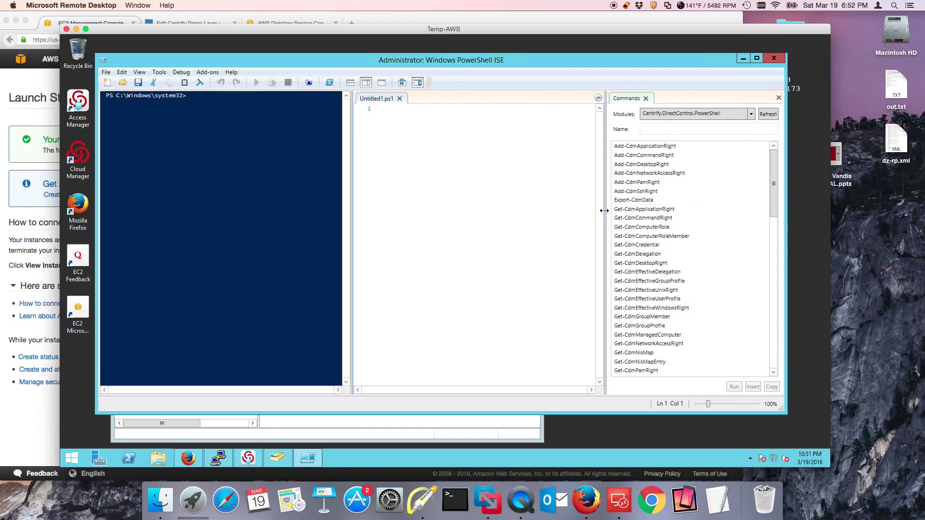
pyautogui.moveTo(605, 211); pyautogui.dragTo(505, 211)
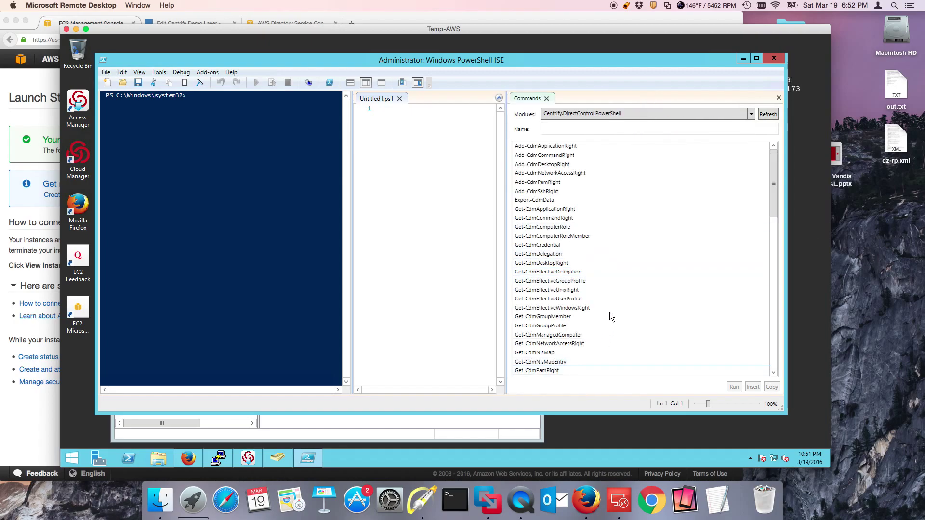
pyautogui.scroll(-20, 610, 313)
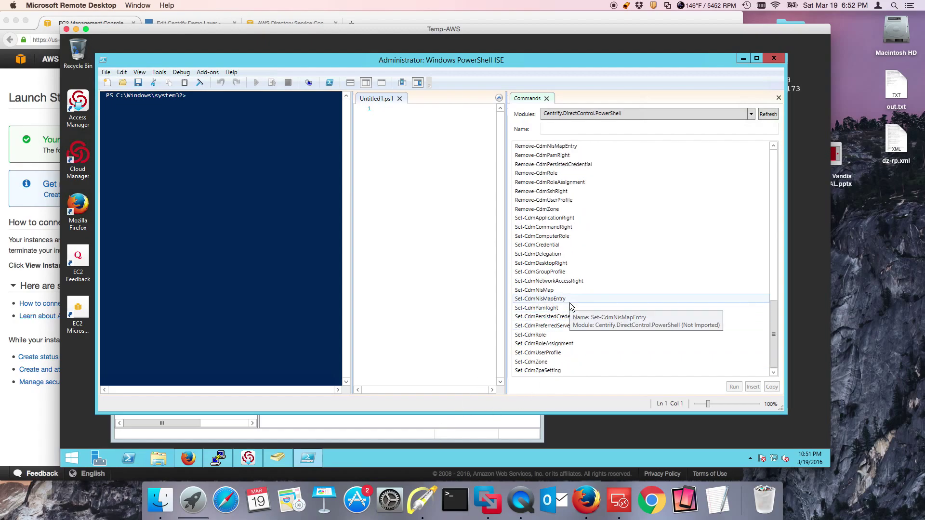
pyautogui.scroll(10, 569, 302)
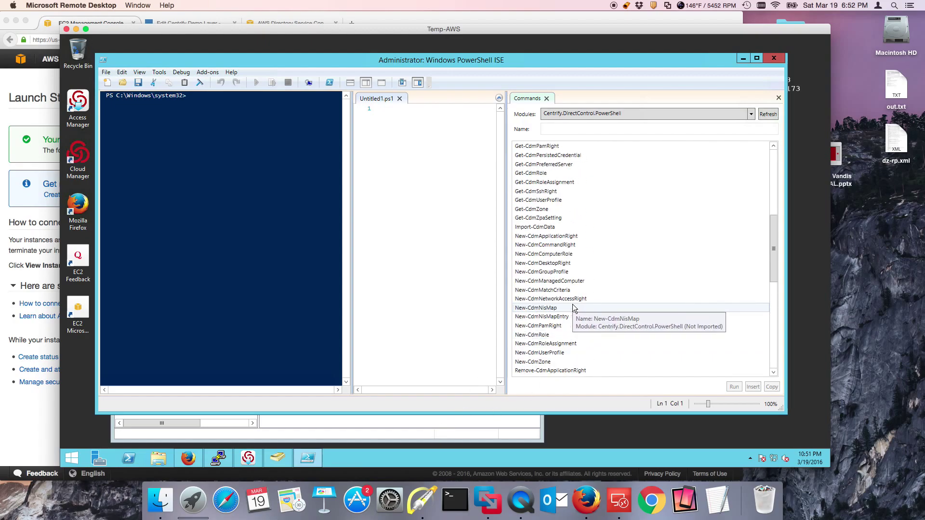
pyautogui.scroll(1, 574, 309)
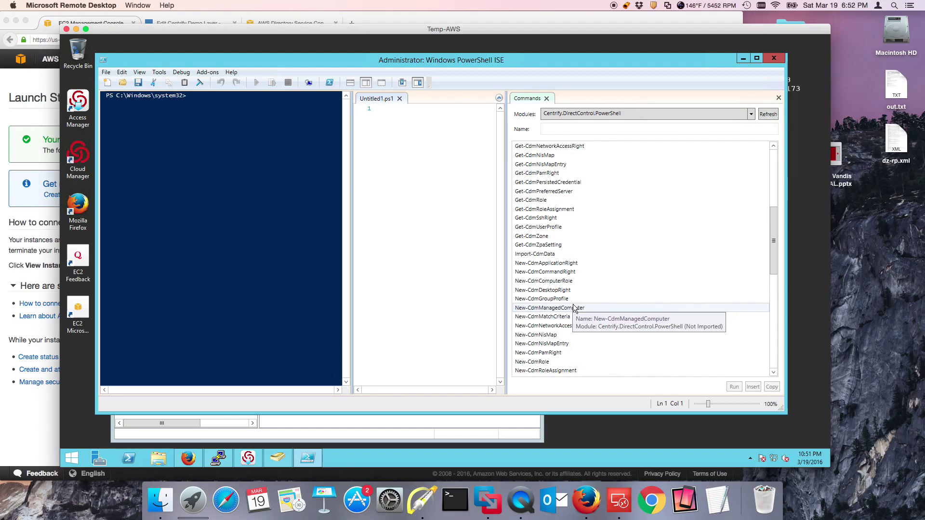
pyautogui.click(400, 431)
pyautogui.click(219, 458)
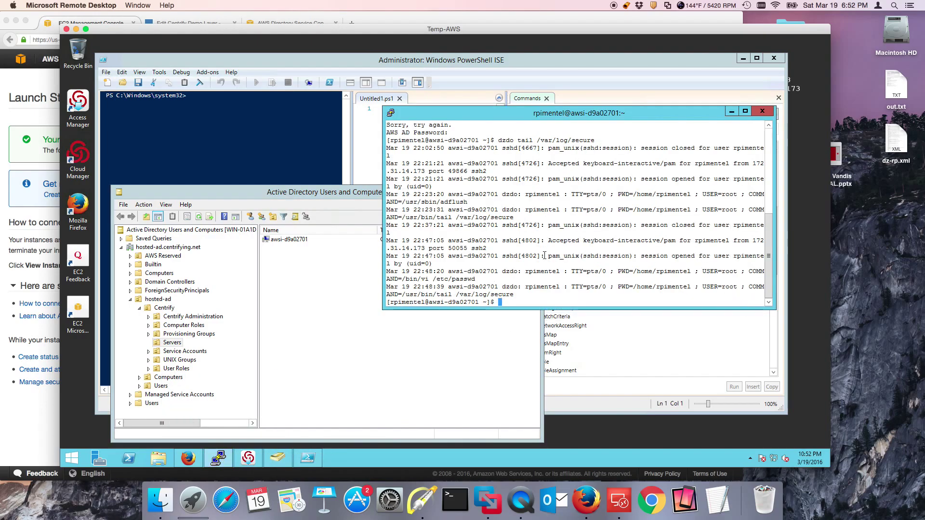
# Clear the terminal and run dzdo addns -U -m to register awsi-d9a02701's DNS records
pyautogui.write('clear')
pyautogui.press('Return')
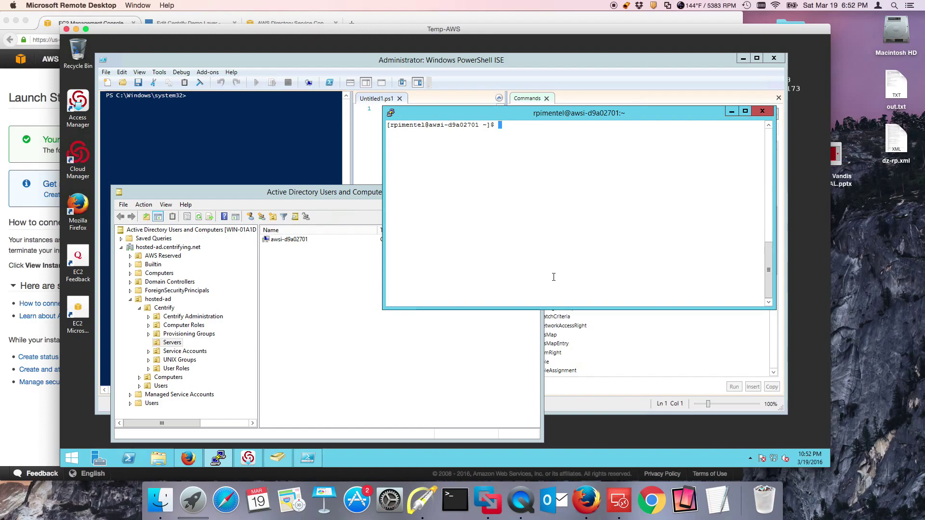
pyautogui.write('dzdo addns -U -m')
pyautogui.press('Return')
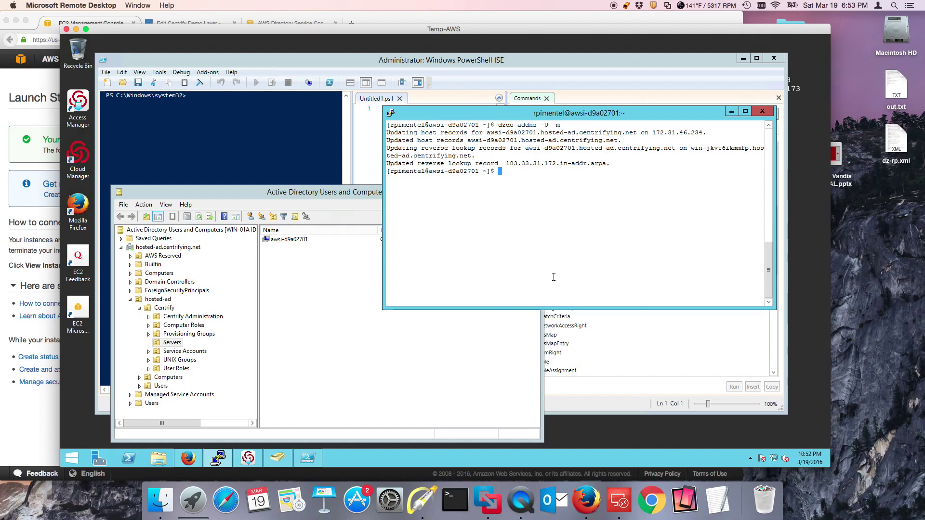
# Refresh the Servers container in Active Directory Users and Computers, then clear the PuTTY terminal
pyautogui.click(281, 309)
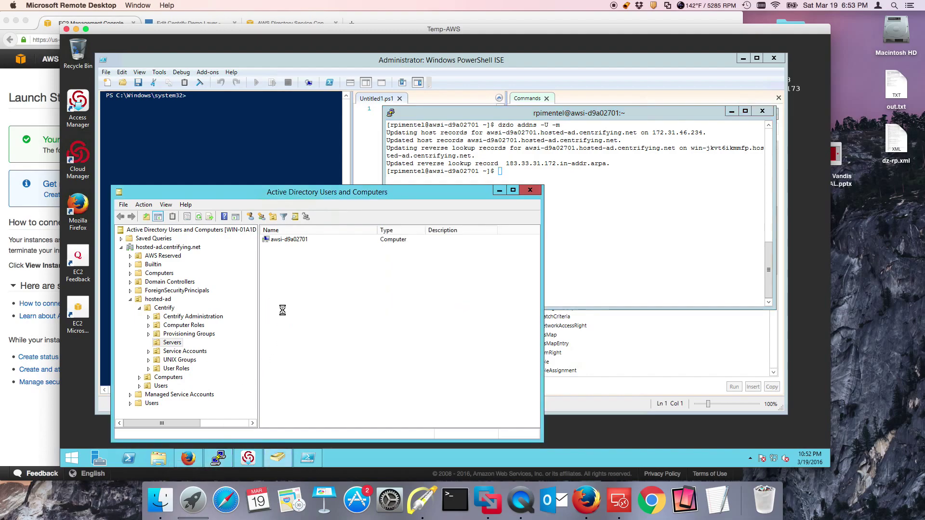
pyautogui.rightClick(282, 309)
pyautogui.click(325, 234)
pyautogui.click(591, 219)
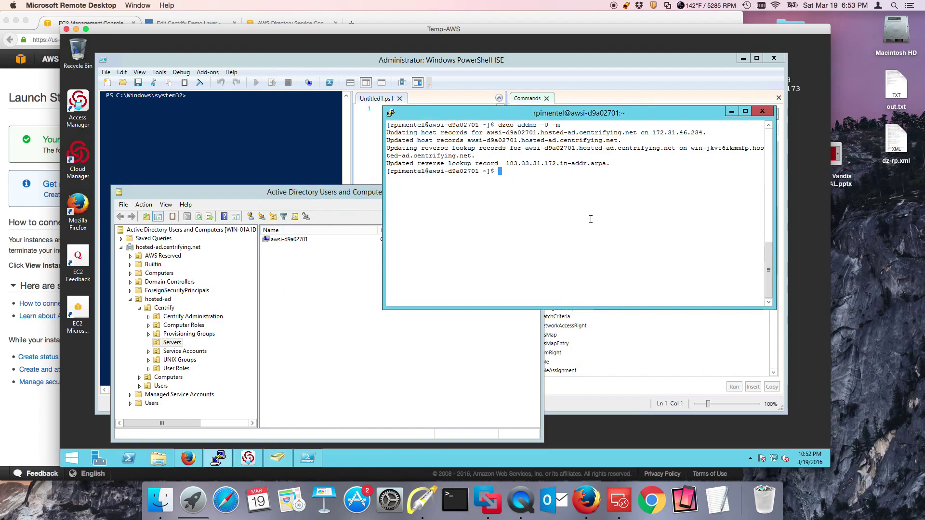
pyautogui.write('clear')
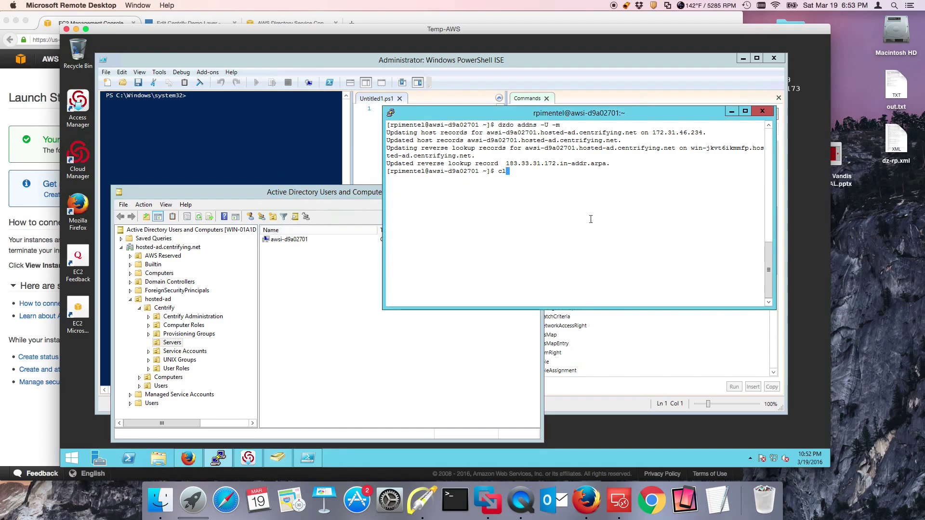
pyautogui.press('Return')
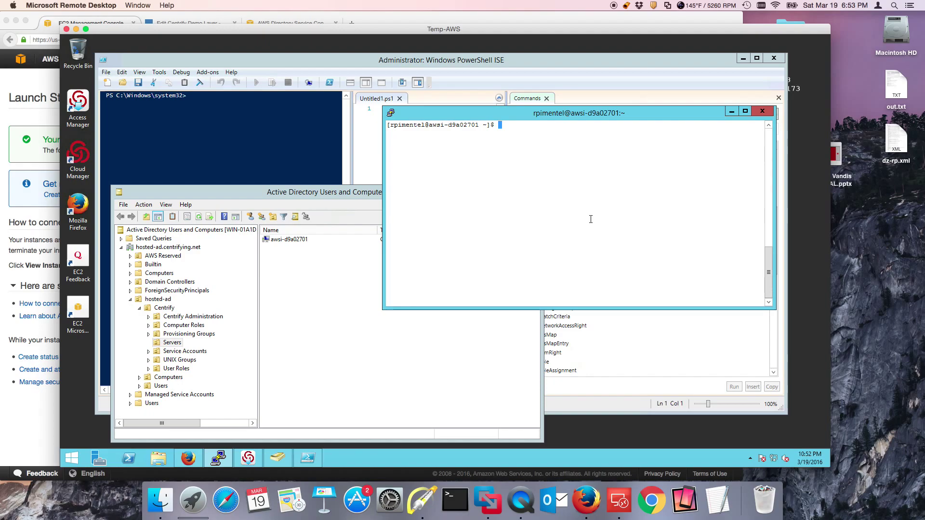
# Become root with dzdo su - and list the contents of /util
pyautogui.write('dzdo su ')
pyautogui.write('-')
pyautogui.press('Return')
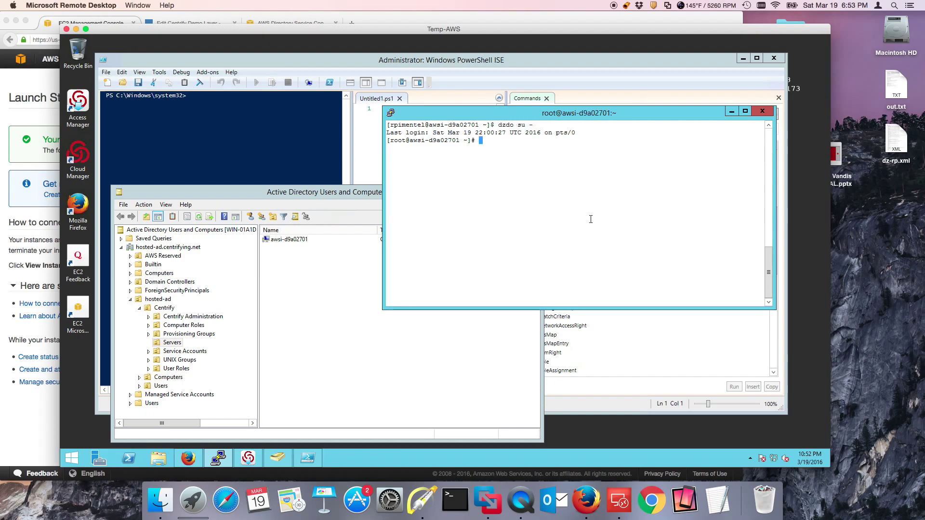
pyautogui.write('cd /util/')
pyautogui.press('Return')
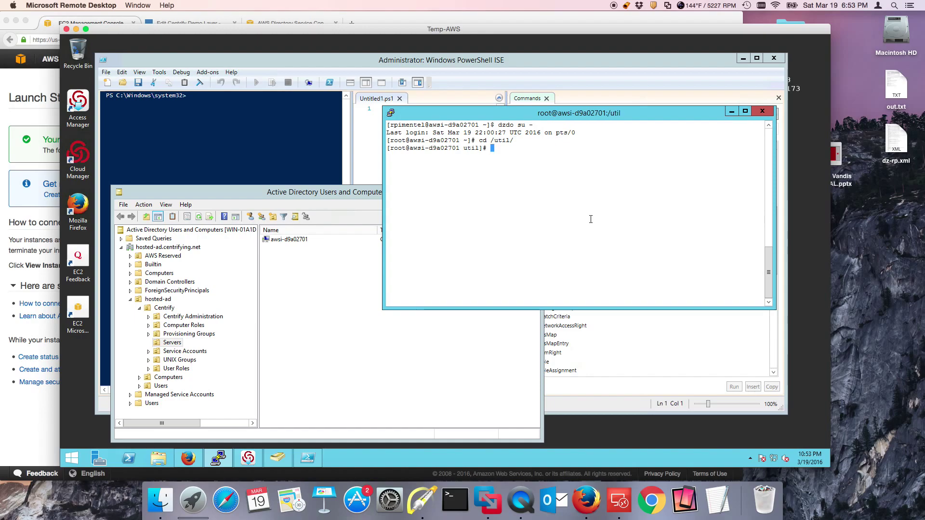
pyautogui.write('ls')
pyautogui.press('Return')
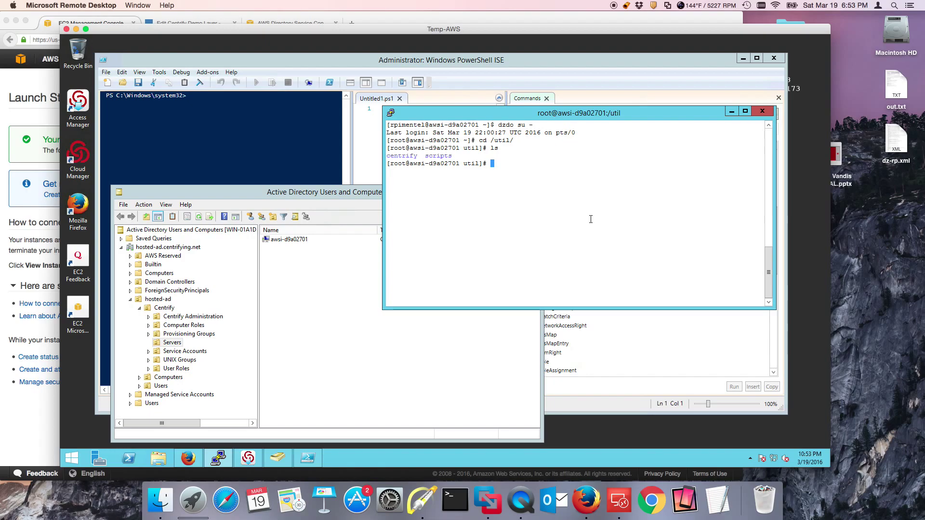
# List the files in /util/scripts and maximize the PuTTY window
pyautogui.write('cd scripts/')
pyautogui.press('Return')
pyautogui.write('ls')
pyautogui.press('Return')
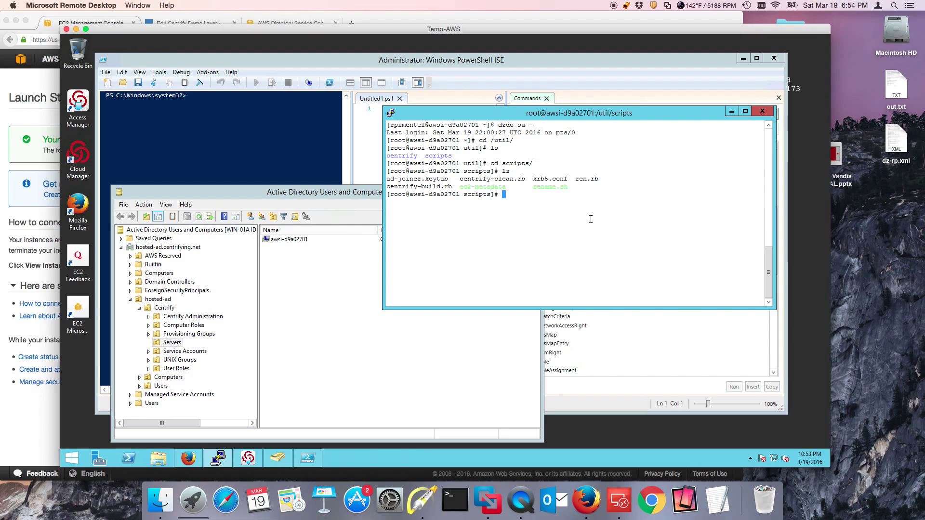
pyautogui.write('cat')
pyautogui.click(746, 112)
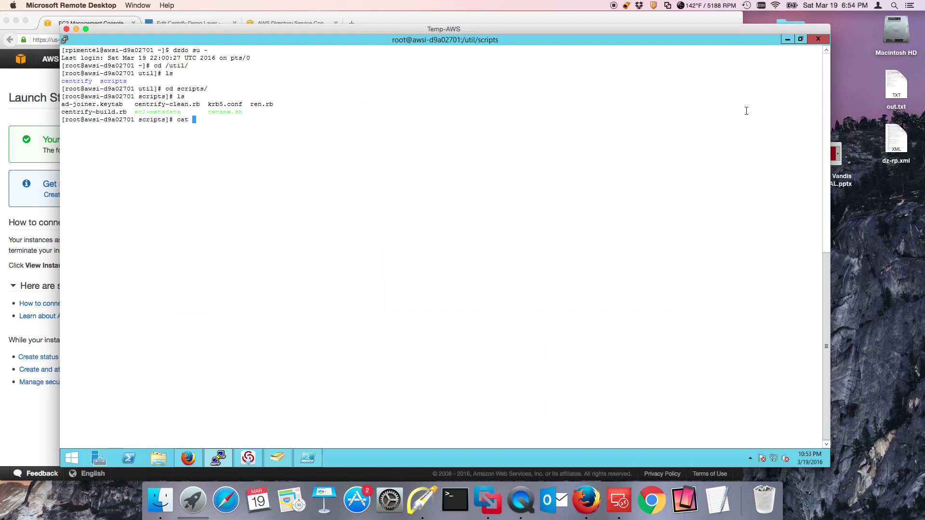
# Print centrify-build.rb with cat, using Tab completion for the file name
pyautogui.write('cen')
pyautogui.press('Tab')
pyautogui.write('b')
pyautogui.press('Tab')
pyautogui.press('Return')
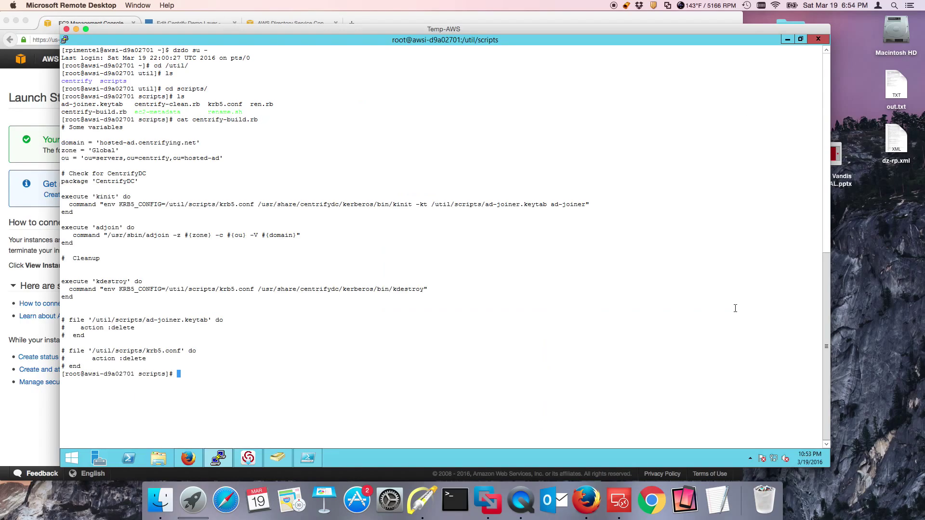
# Draw arrows at the domain, CentrifyDC check, kinit, adjoin and other script lines, then clear them
pyautogui.click(422, 501)
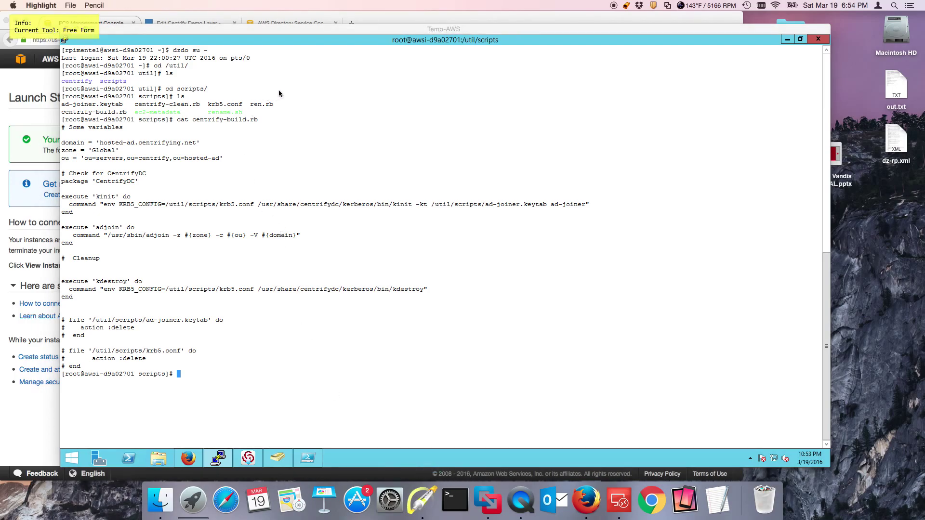
pyautogui.press('a')
pyautogui.moveTo(296, 94); pyautogui.dragTo(229, 129)
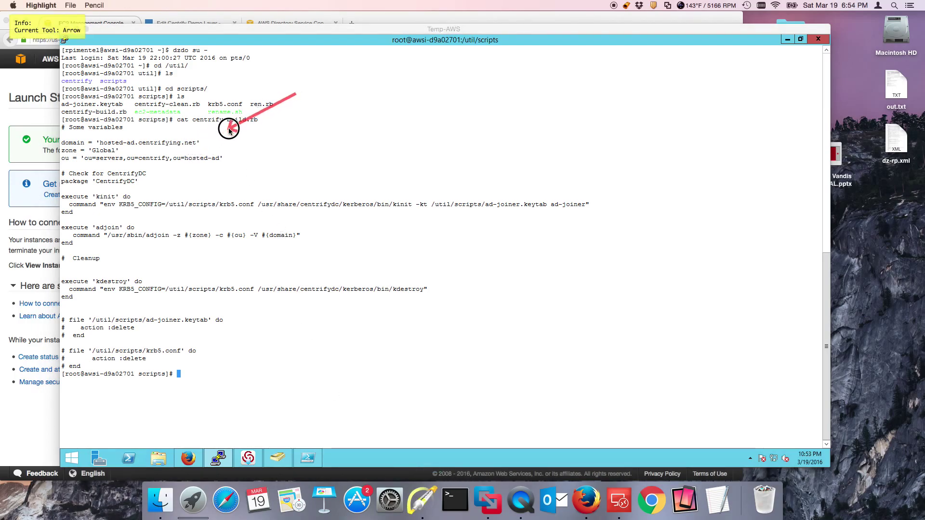
pyautogui.moveTo(230, 130); pyautogui.dragTo(223, 140)
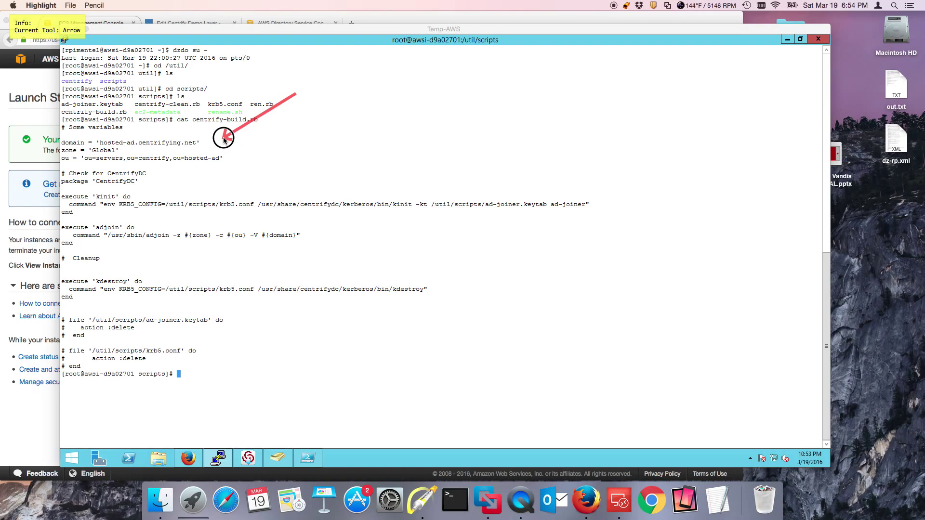
pyautogui.moveTo(224, 140)
pyautogui.mouseDown()
pyautogui.moveTo(244, 157)
pyautogui.moveTo(160, 173)
pyautogui.mouseUp()
pyautogui.moveTo(633, 157); pyautogui.dragTo(592, 192)
pyautogui.moveTo(382, 218); pyautogui.dragTo(317, 235)
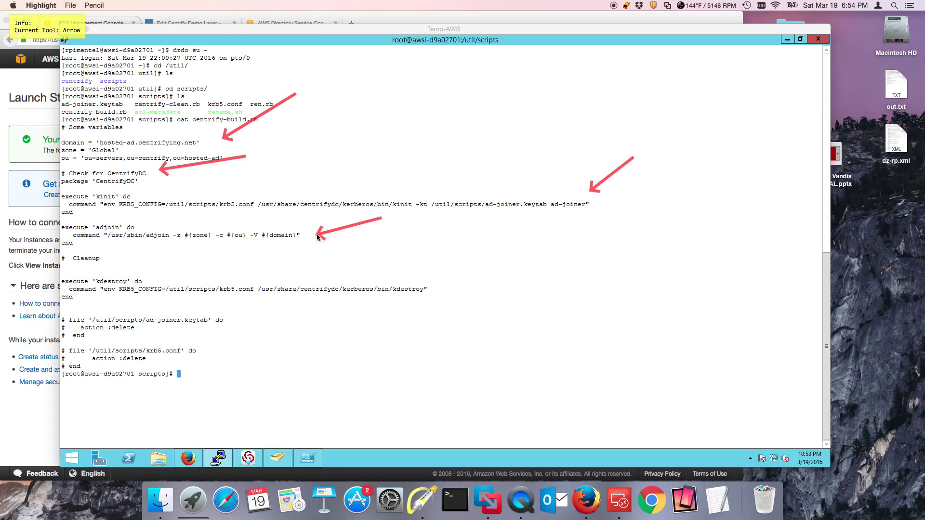
pyautogui.moveTo(519, 263); pyautogui.dragTo(441, 284)
pyautogui.moveTo(266, 328); pyautogui.dragTo(210, 355)
pyautogui.press('f')
pyautogui.press('Escape')
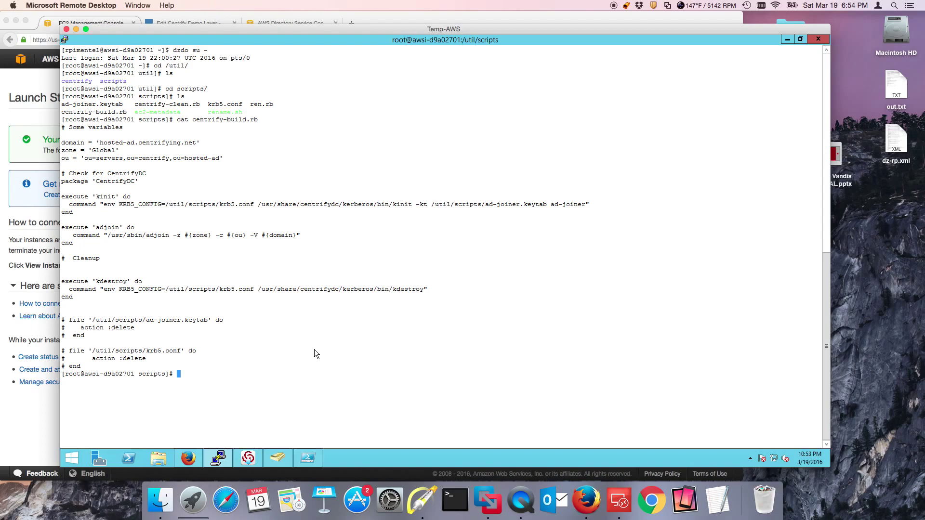
# Minimize PuTTY and refresh the Servers list so awsi-5e8fd299 appears
pyautogui.press('super+h')
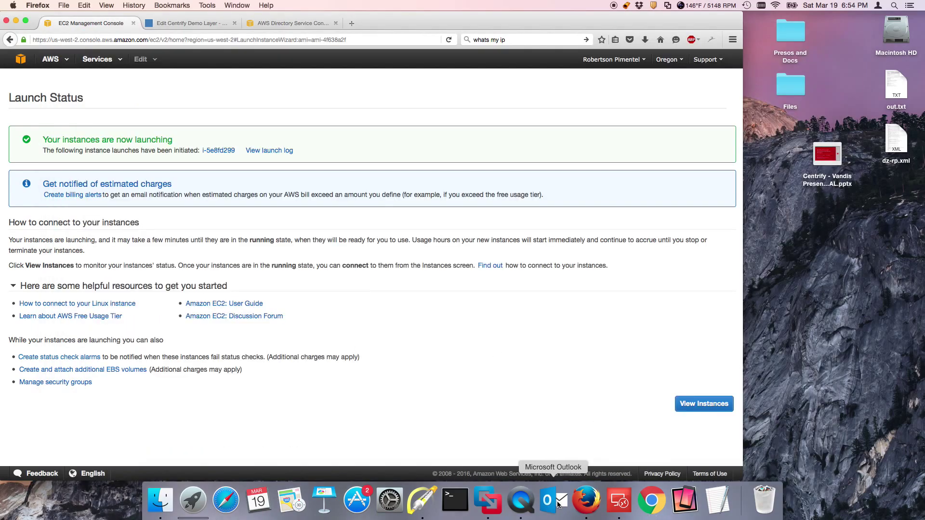
pyautogui.click(488, 501)
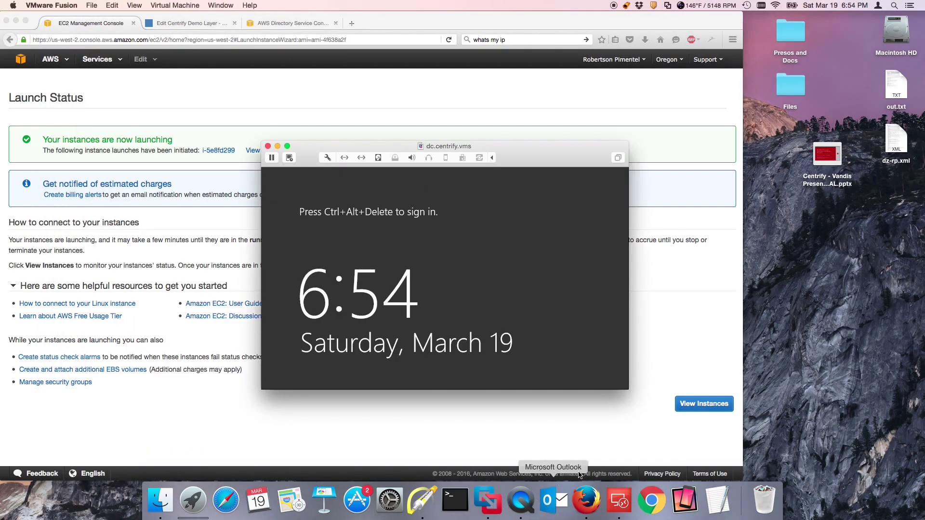
pyautogui.click(503, 434)
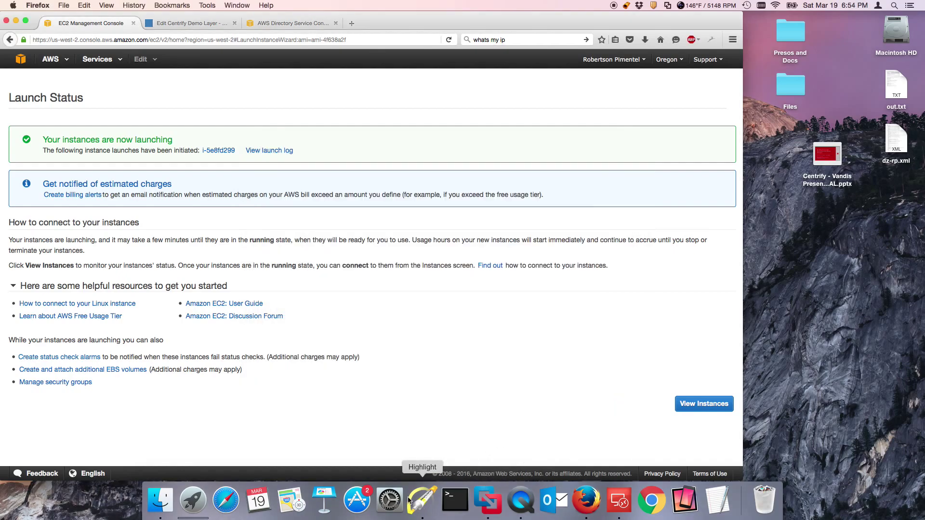
pyautogui.click(620, 504)
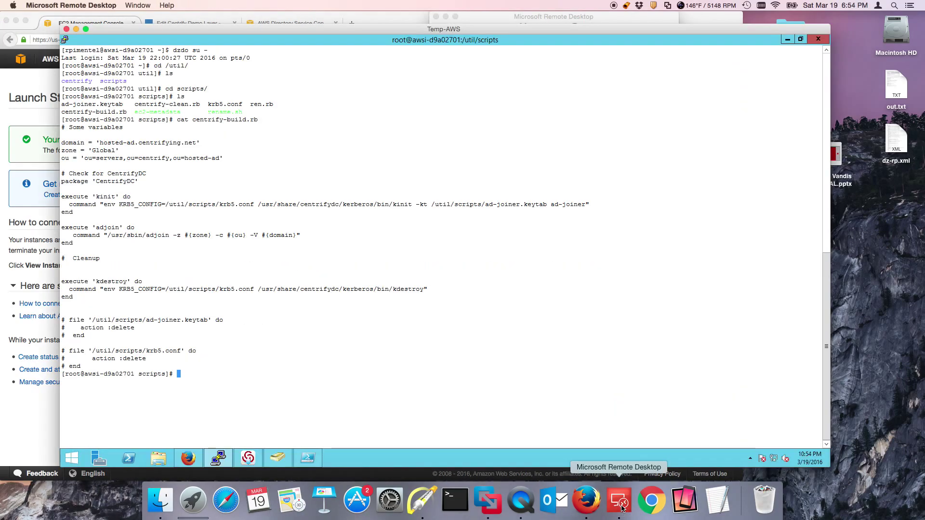
pyautogui.click(787, 41)
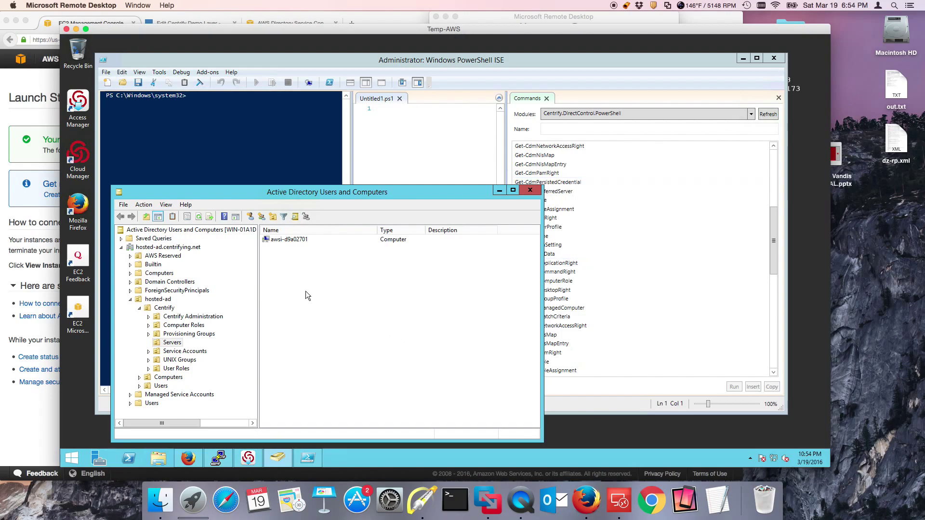
pyautogui.rightClick(278, 260)
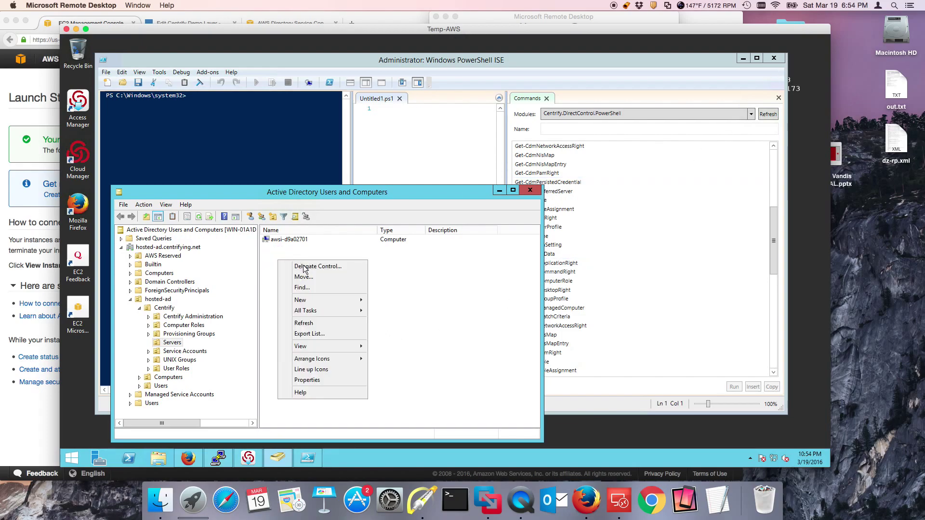
pyautogui.click(307, 323)
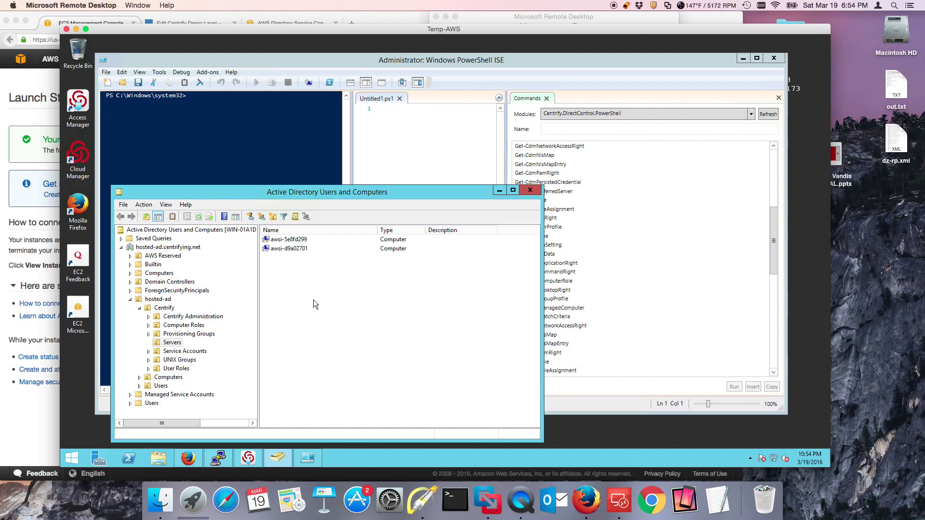
# Open the EC2 running instances list in the AWS console
pyautogui.click(24, 105)
pyautogui.click(20, 58)
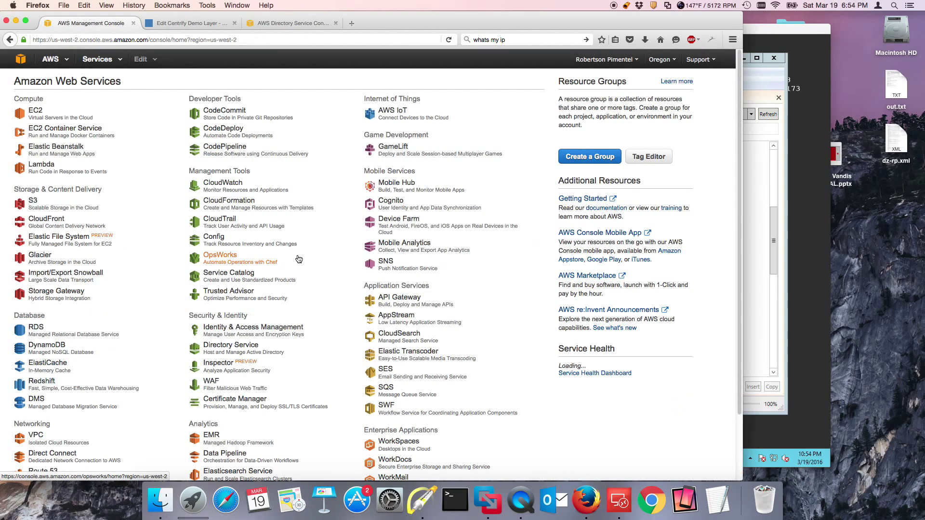
pyautogui.click(44, 114)
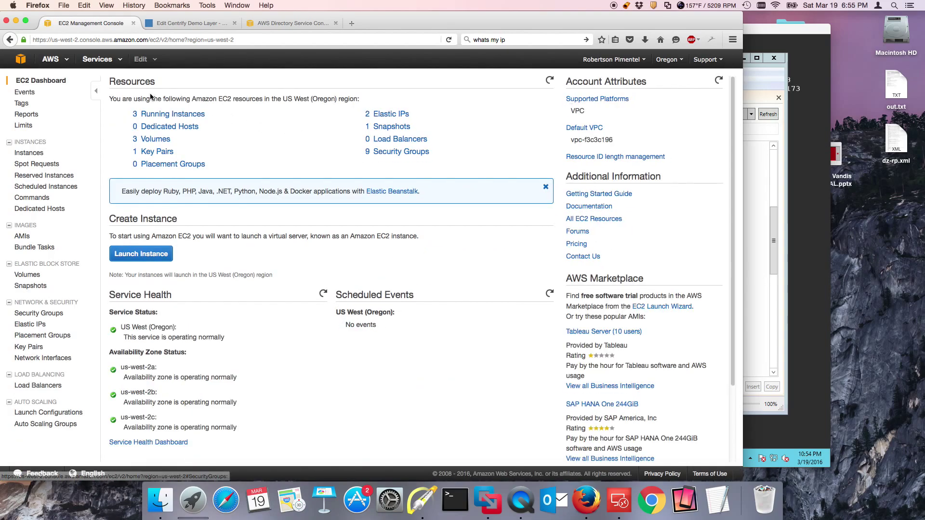
pyautogui.click(157, 114)
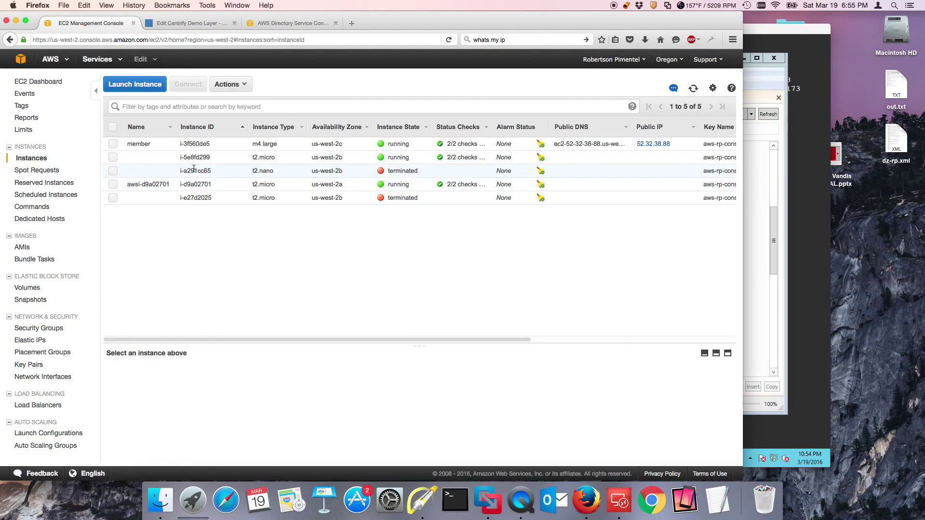
pyautogui.click(745, 307)
pyautogui.click(430, 420)
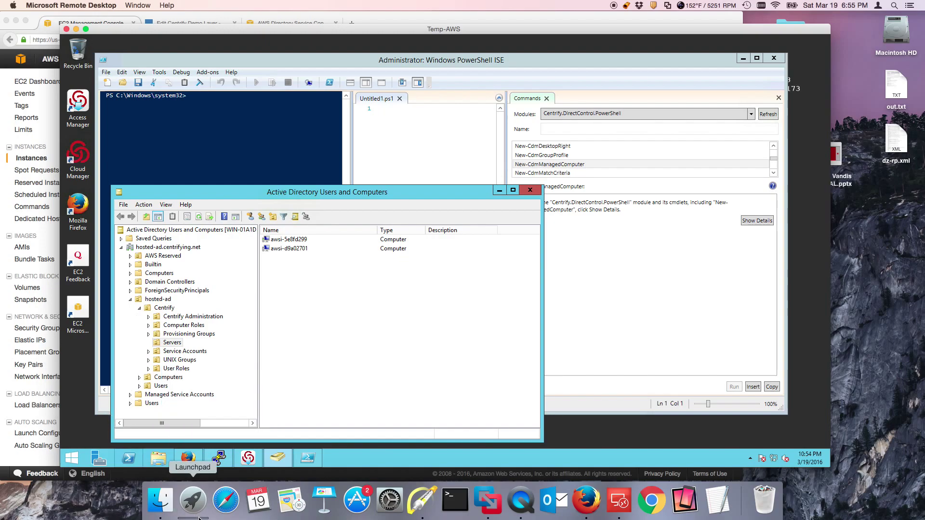
pyautogui.click(586, 501)
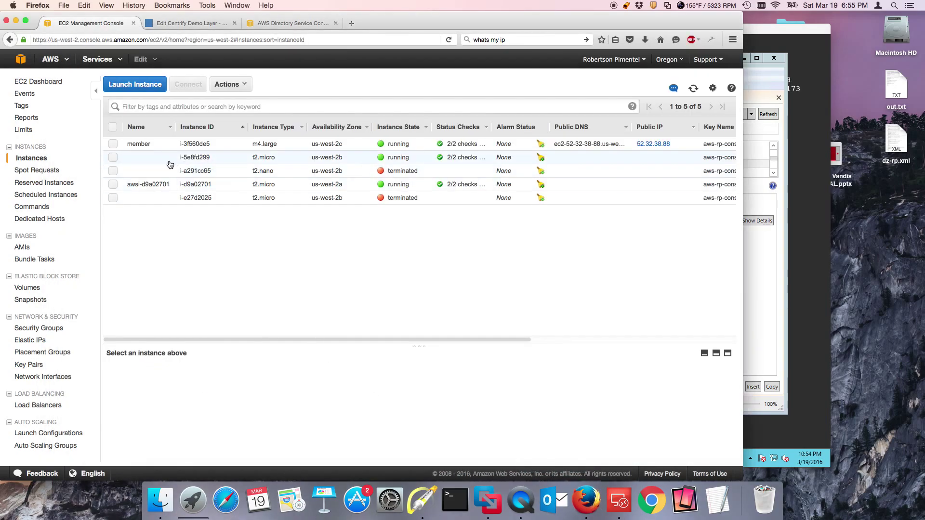
# Copy instance i-5e8fd299's private IP 172.31.18.152 and bring PuTTY back to the front
pyautogui.click(111, 158)
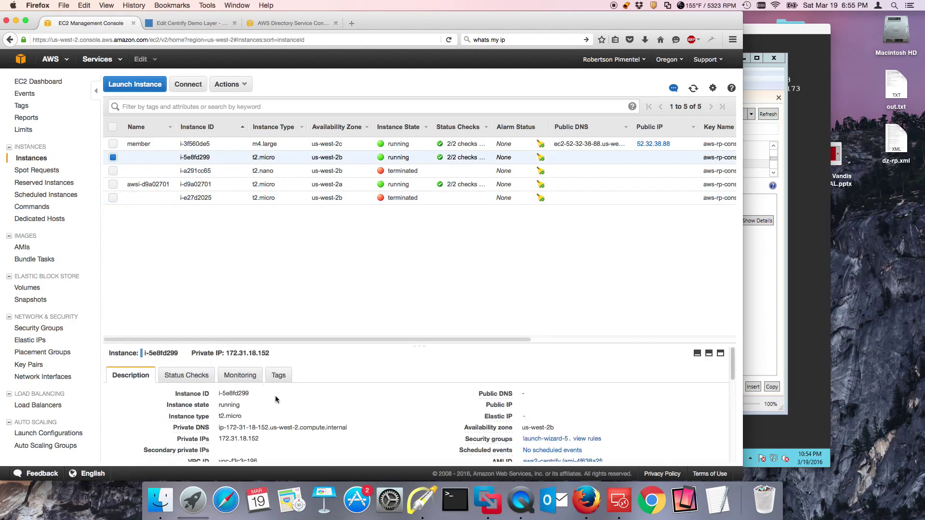
pyautogui.moveTo(259, 441); pyautogui.dragTo(212, 439)
pyautogui.rightClick(233, 439)
pyautogui.click(252, 427)
pyautogui.click(619, 501)
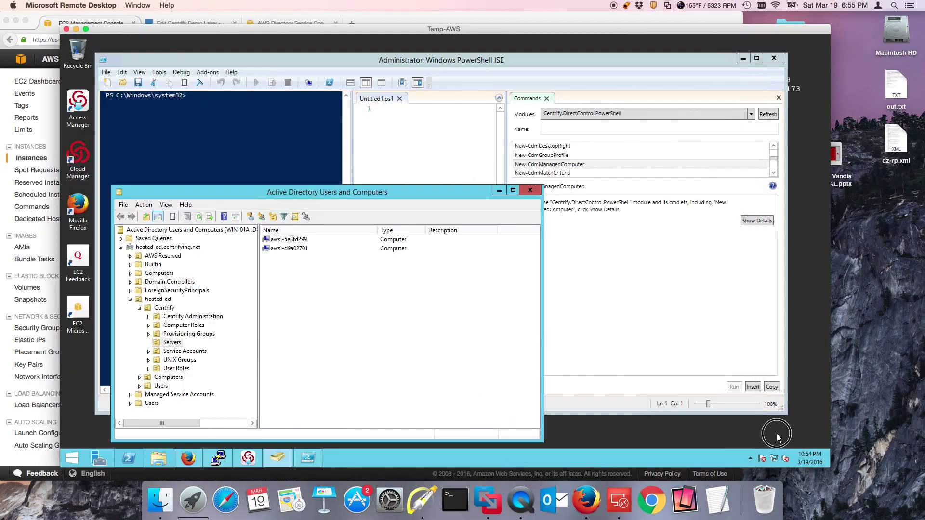
pyautogui.click(219, 458)
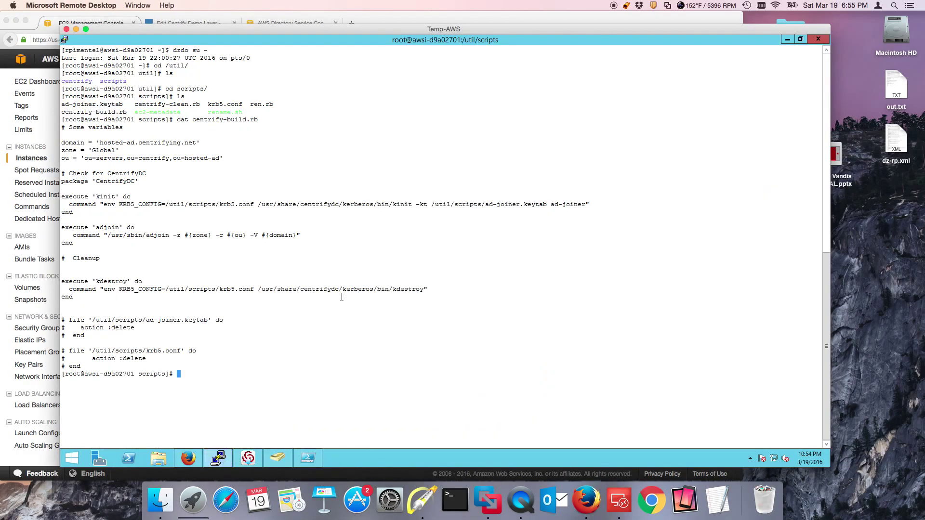
# Start a new PuTTY session to host 172.31.18.152 by pasting the copied IP
pyautogui.click(64, 40)
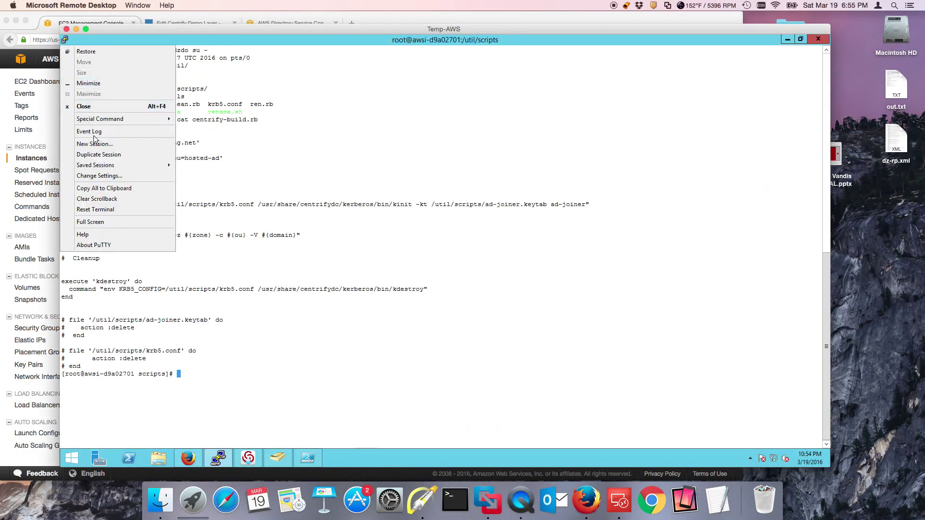
pyautogui.click(98, 144)
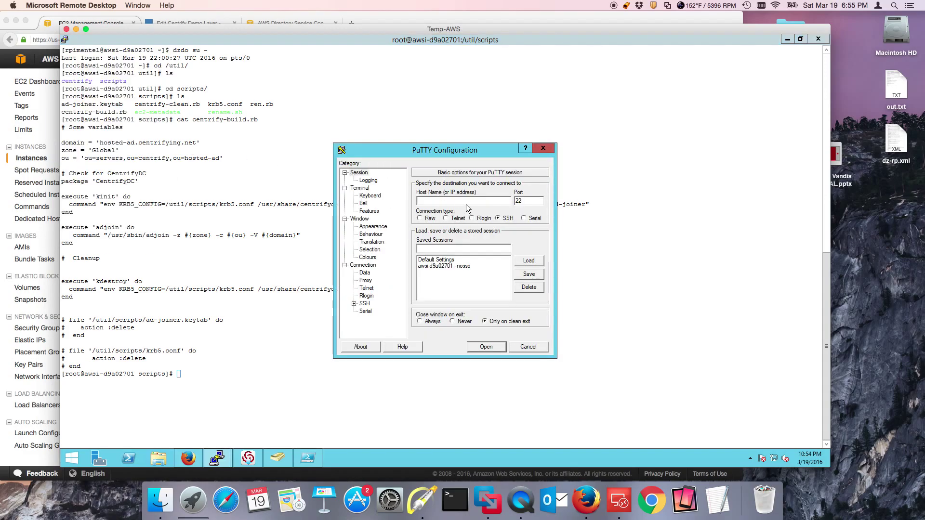
pyautogui.rightClick(438, 205)
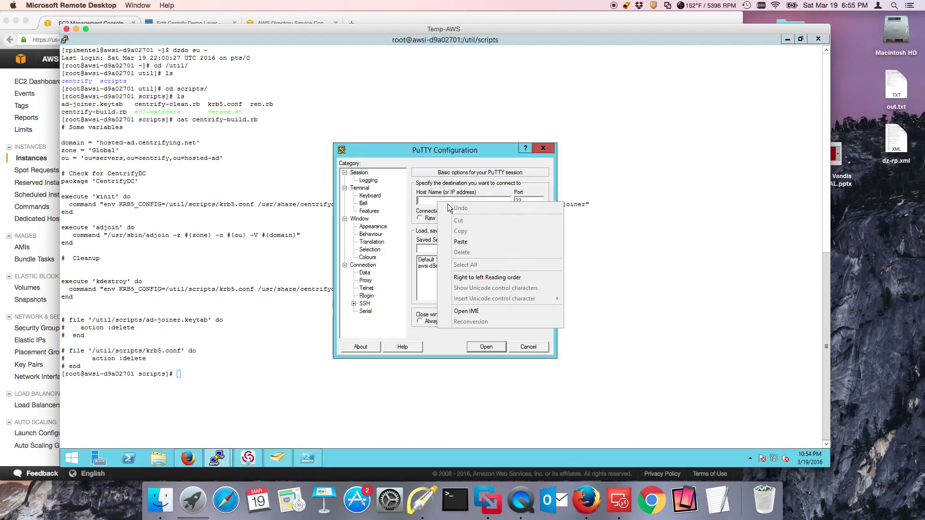
pyautogui.click(465, 239)
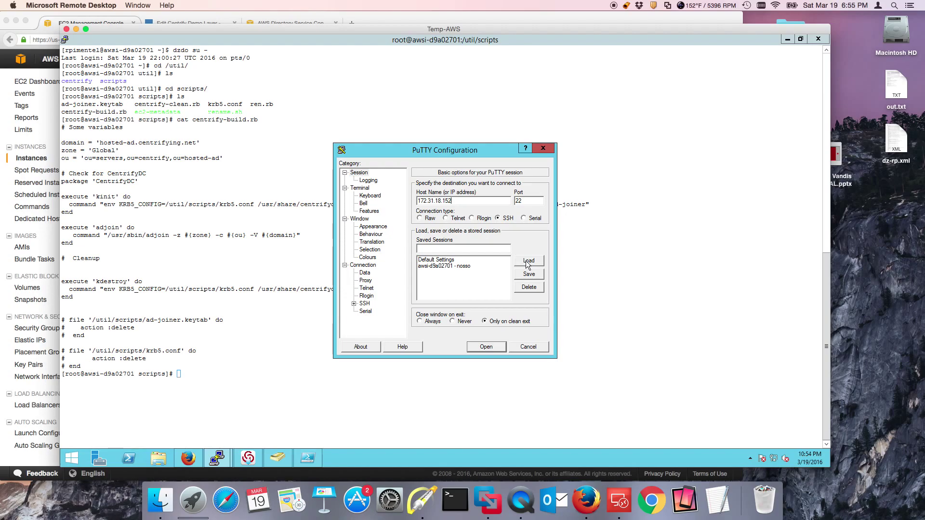
pyautogui.click(525, 261)
pyautogui.click(487, 346)
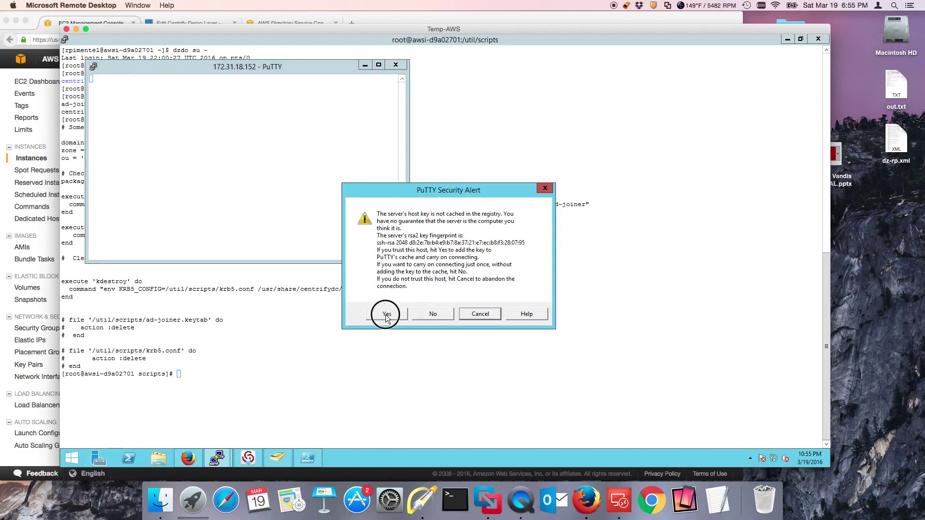
# Accept the host key and log in with the AD account's user name and password
pyautogui.click(384, 314)
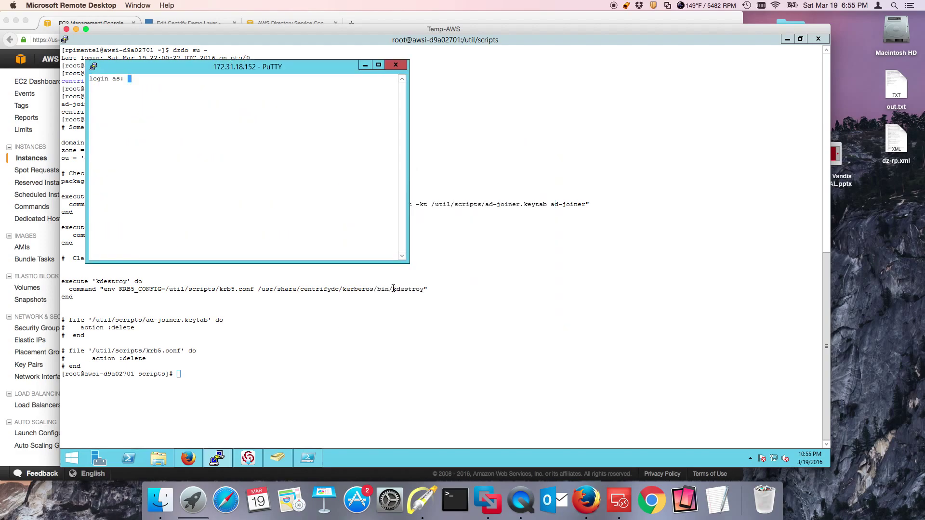
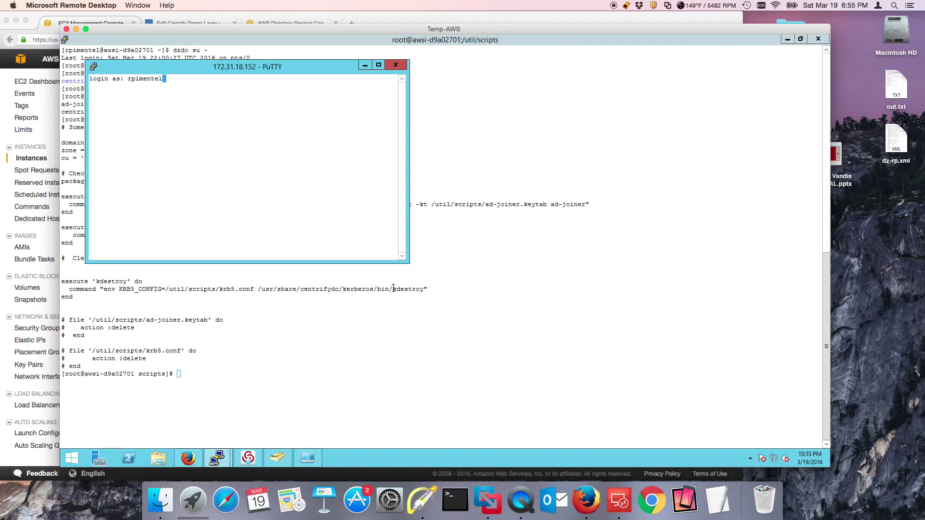
pyautogui.press('Return')
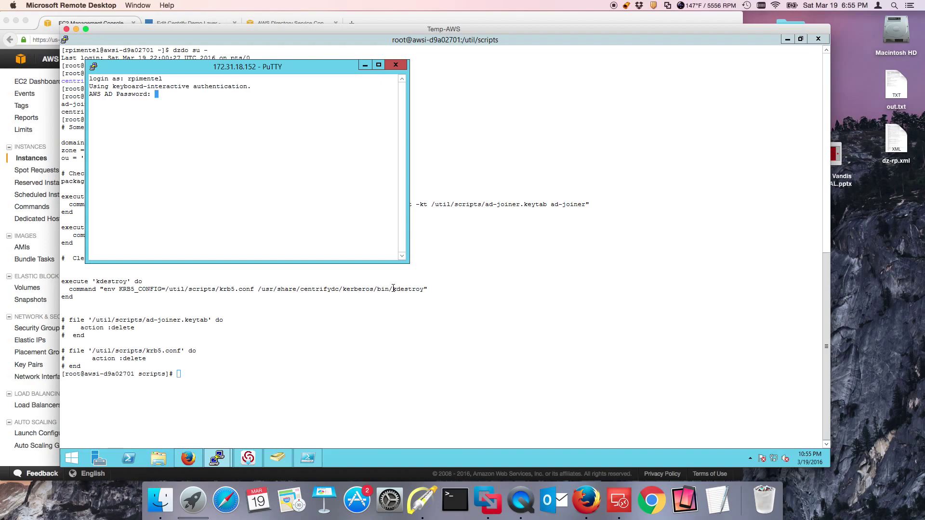
pyautogui.press('Return')
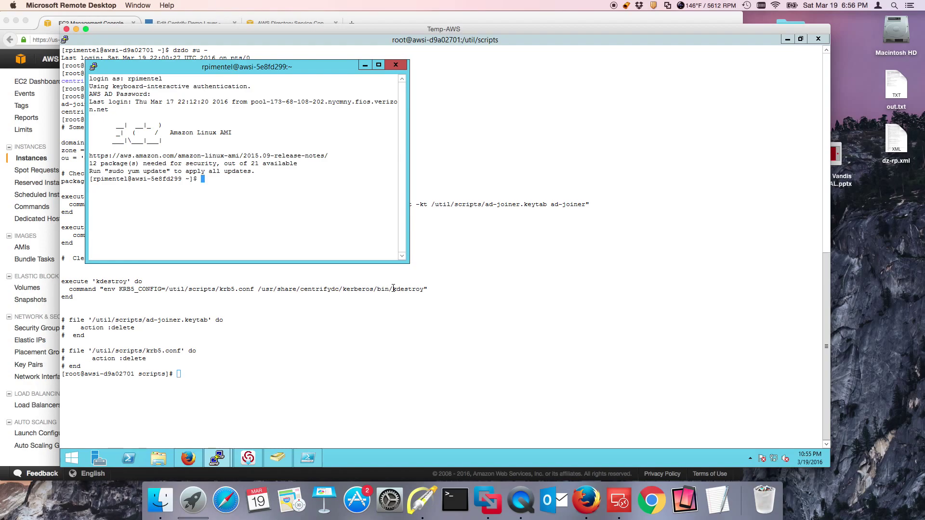
# Launch dnsmgmt.msc from Run and show the hosted-ad.centrifying.net forward lookup zone's records
pyautogui.rightClick(72, 459)
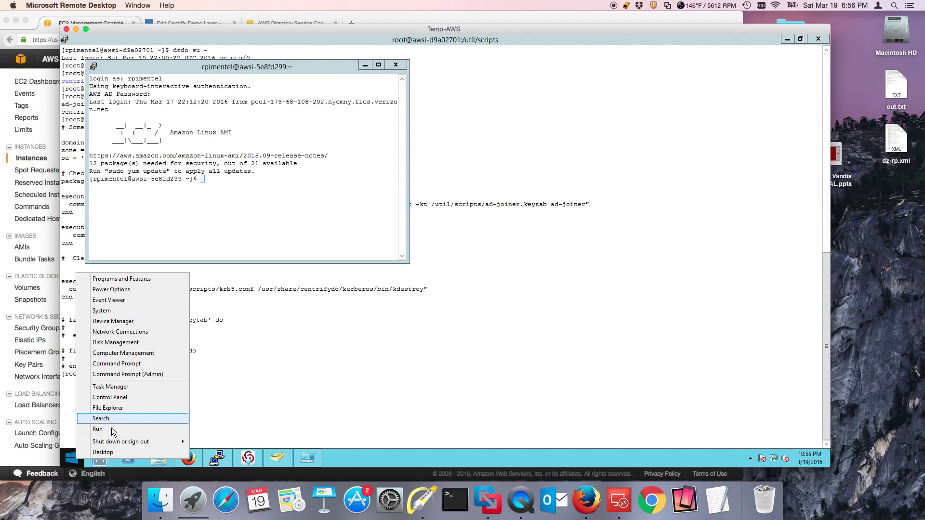
pyautogui.click(112, 430)
pyautogui.click(247, 398)
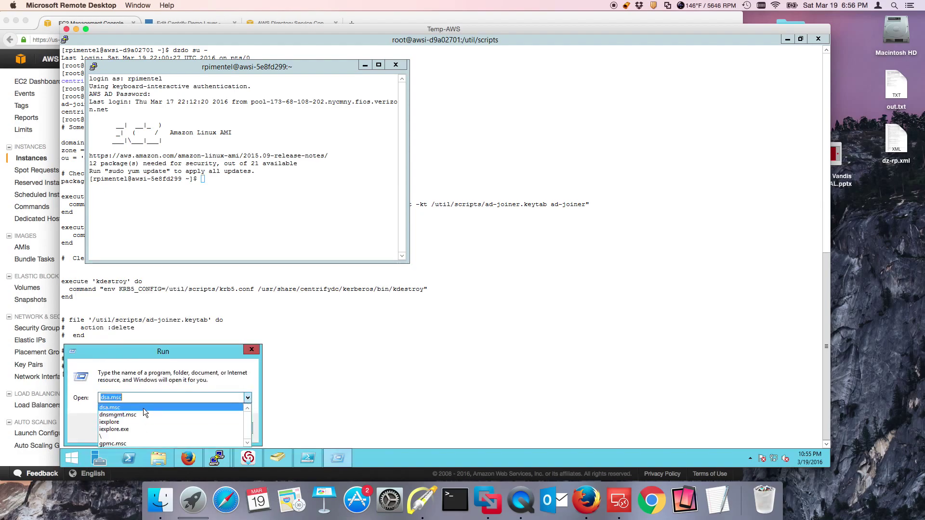
pyautogui.click(141, 415)
pyautogui.click(153, 430)
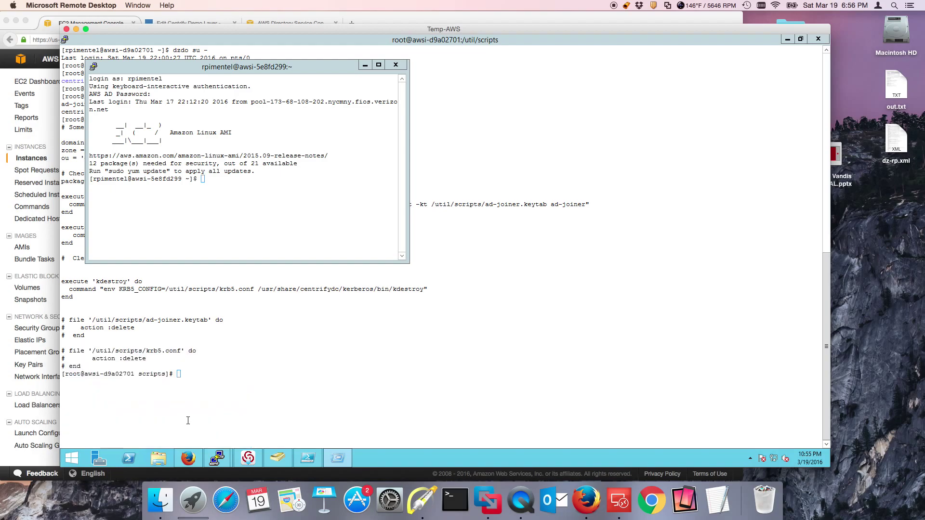
pyautogui.moveTo(213, 68); pyautogui.dragTo(386, 98)
pyautogui.click(274, 147)
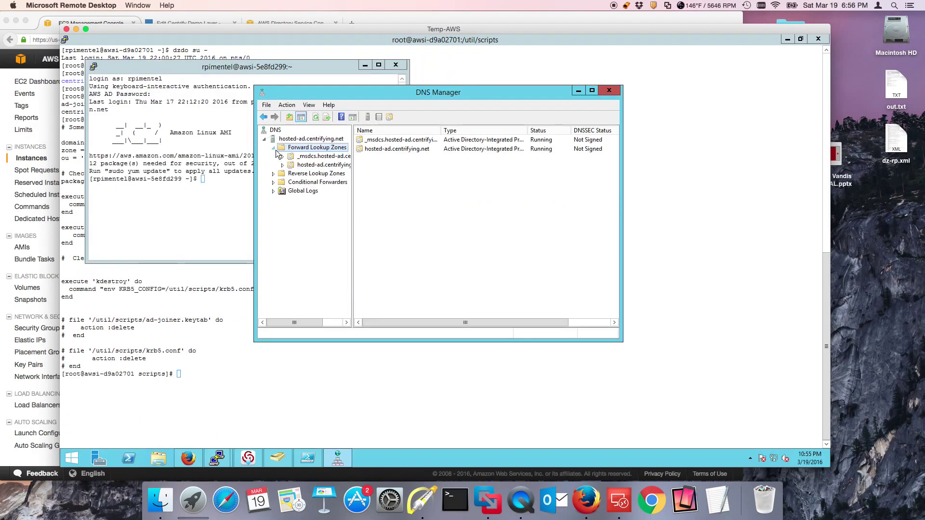
pyautogui.doubleClick(301, 164)
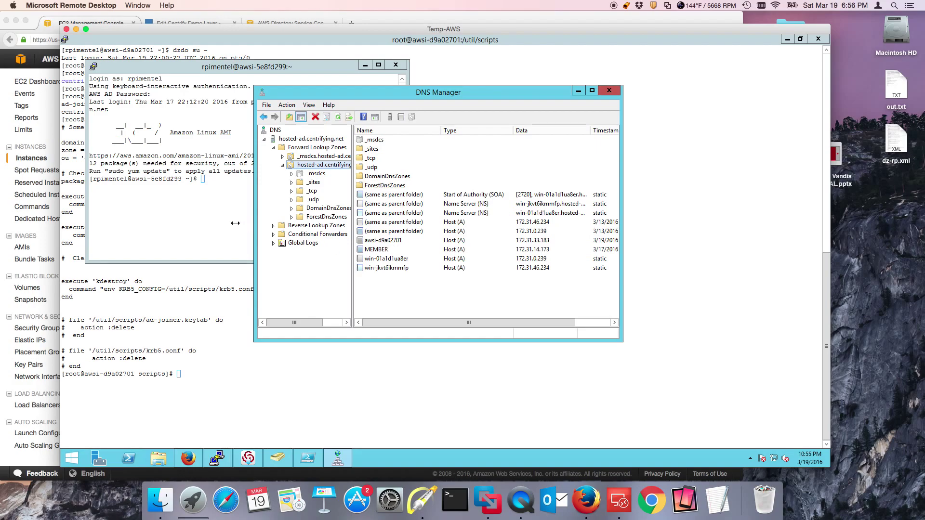
# Run dzdo addns -U -m on awsi-5e8fd299, entering the AD password twice
pyautogui.click(215, 207)
pyautogui.write('dzd')
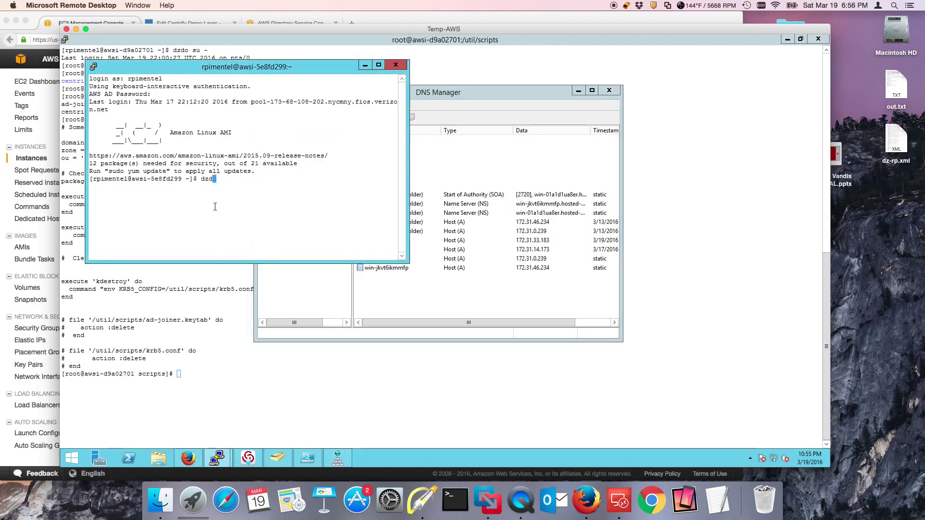
pyautogui.write('o addns -U ')
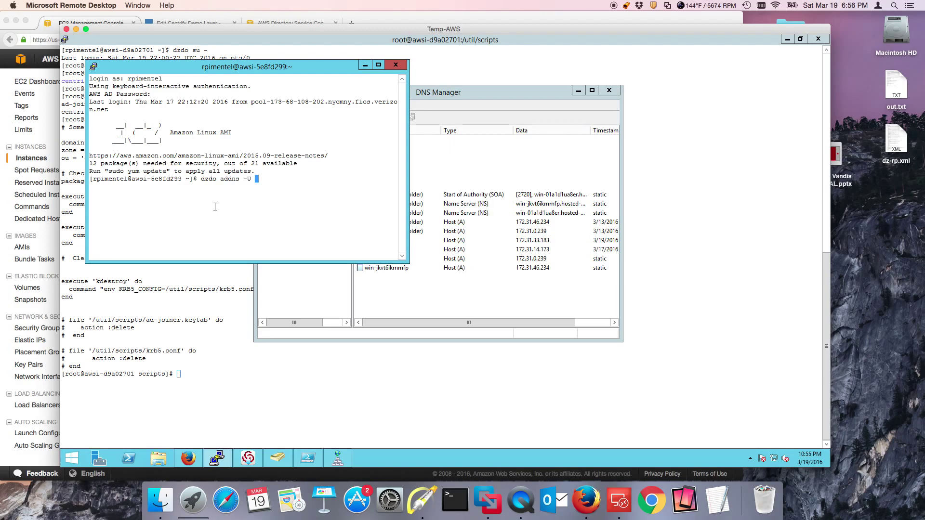
pyautogui.write('-m')
pyautogui.press('Return')
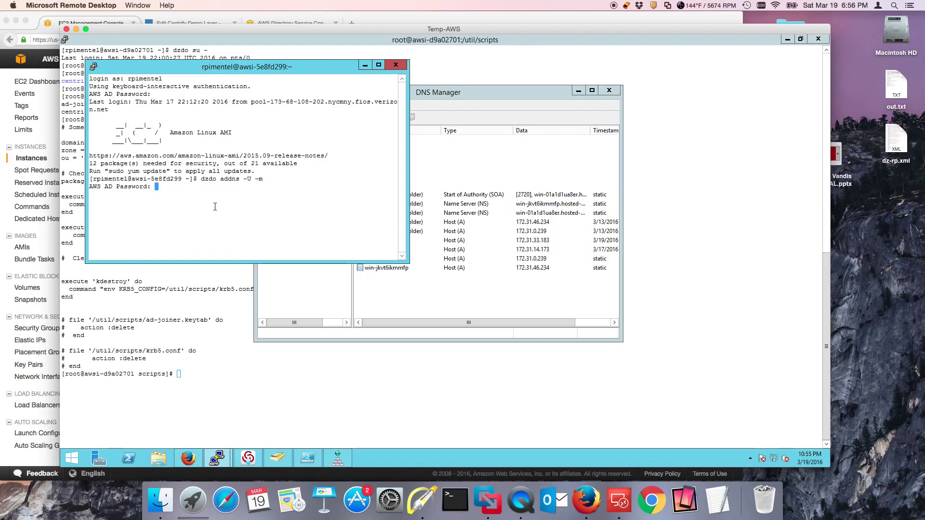
pyautogui.press('Return')
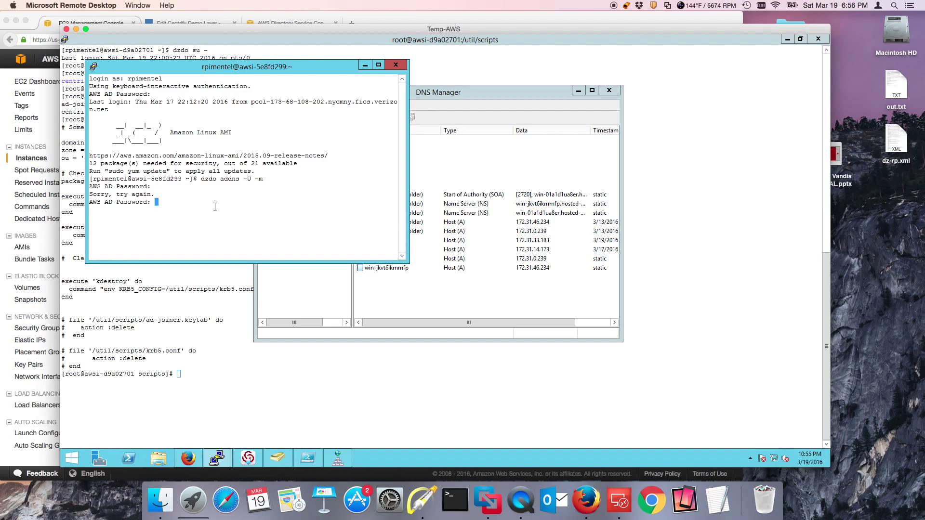
pyautogui.press('Return')
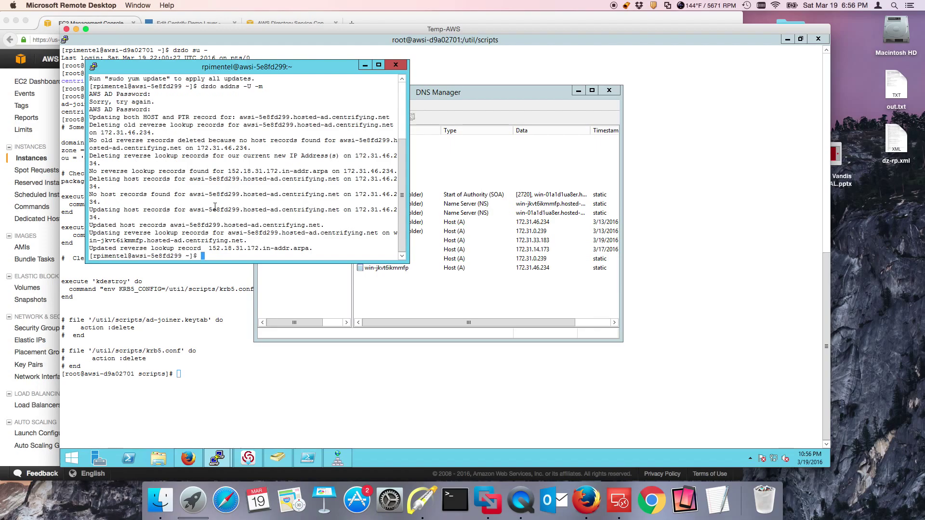
# Refresh the DNS records in DNS Manager and move the terminal away from the DNS tree
pyautogui.rightClick(425, 295)
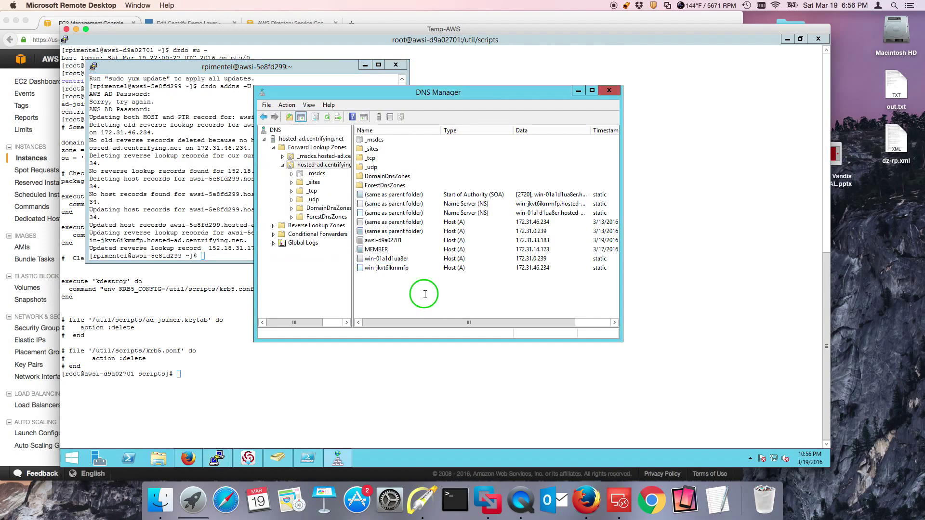
pyautogui.click(452, 217)
pyautogui.click(204, 247)
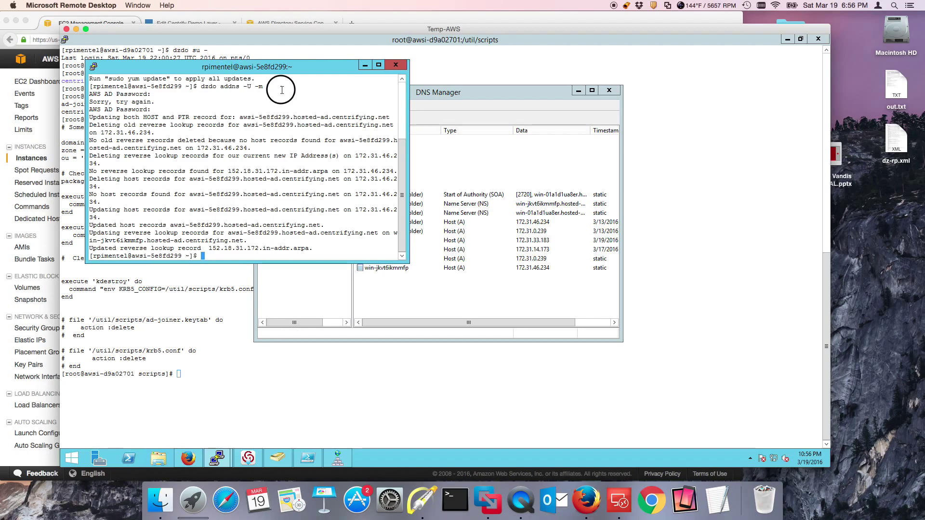
pyautogui.moveTo(281, 67); pyautogui.dragTo(518, 157)
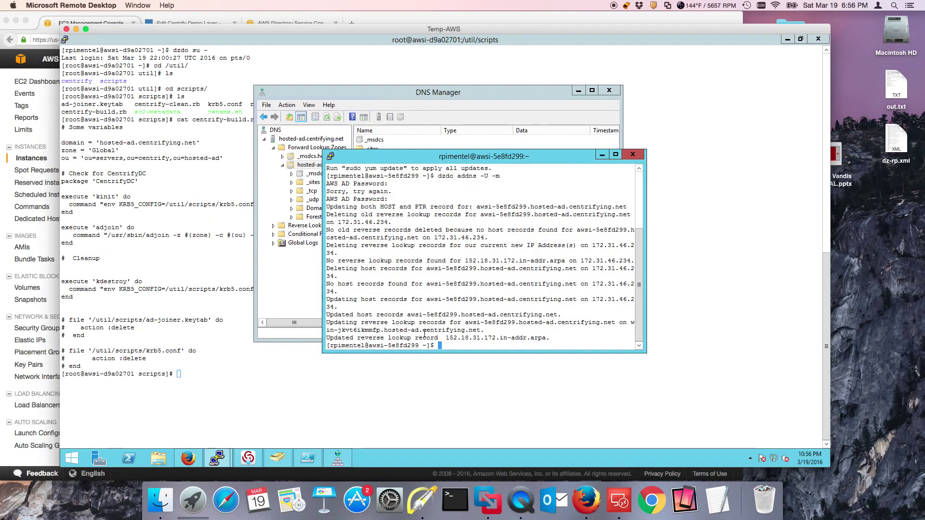
# Refresh the DNS record list, then minimize DNS Manager and the awsi-5e8fd299 terminal
pyautogui.click(462, 101)
pyautogui.rightClick(420, 292)
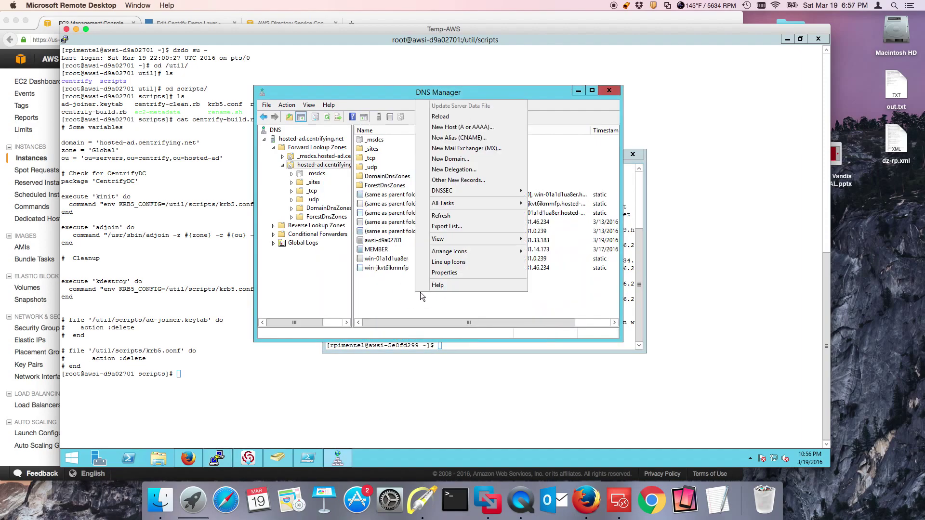
pyautogui.click(453, 216)
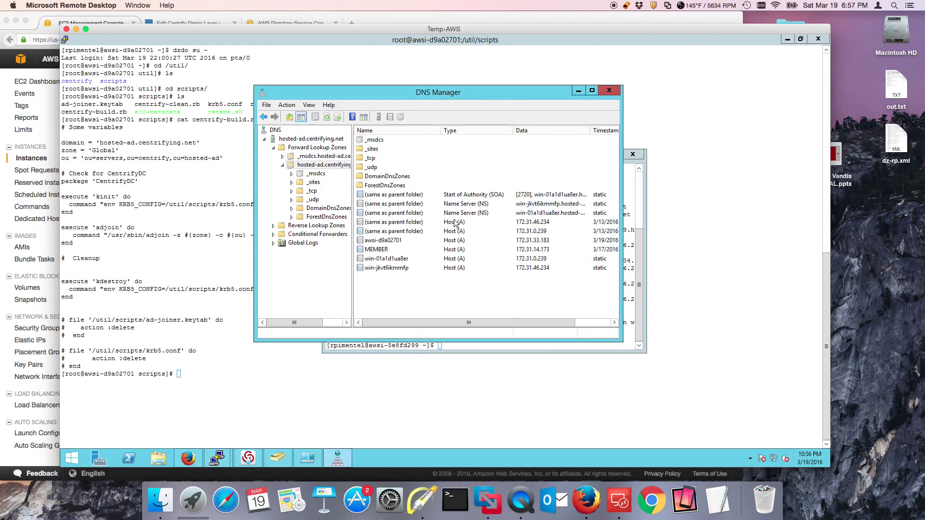
pyautogui.doubleClick(443, 91)
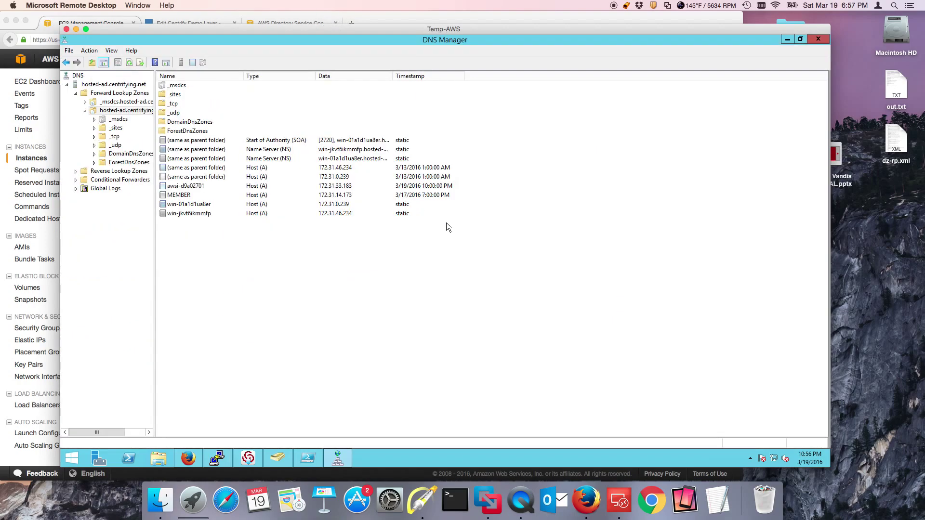
pyautogui.click(787, 39)
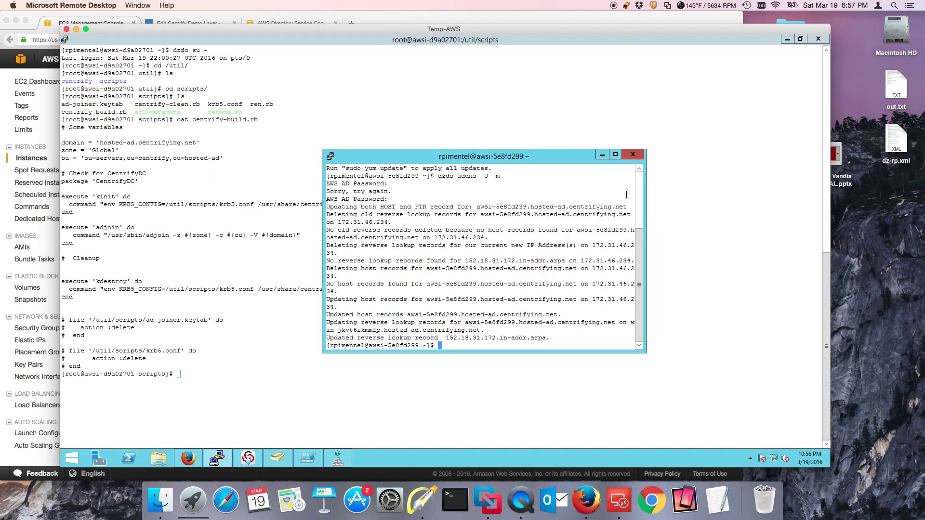
pyautogui.click(600, 156)
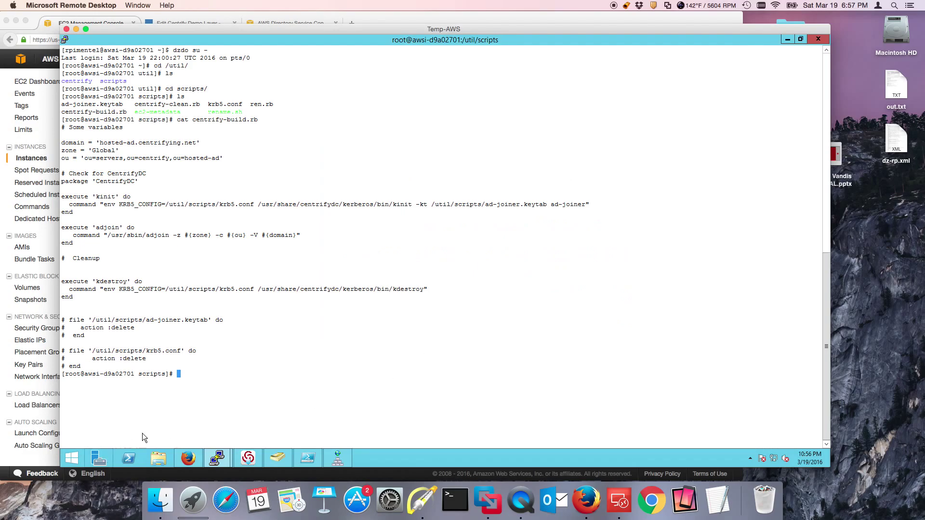
# Copy awsi-5e8fd299's DNS name from its computer properties in Active Directory Users and Computers
pyautogui.click(277, 458)
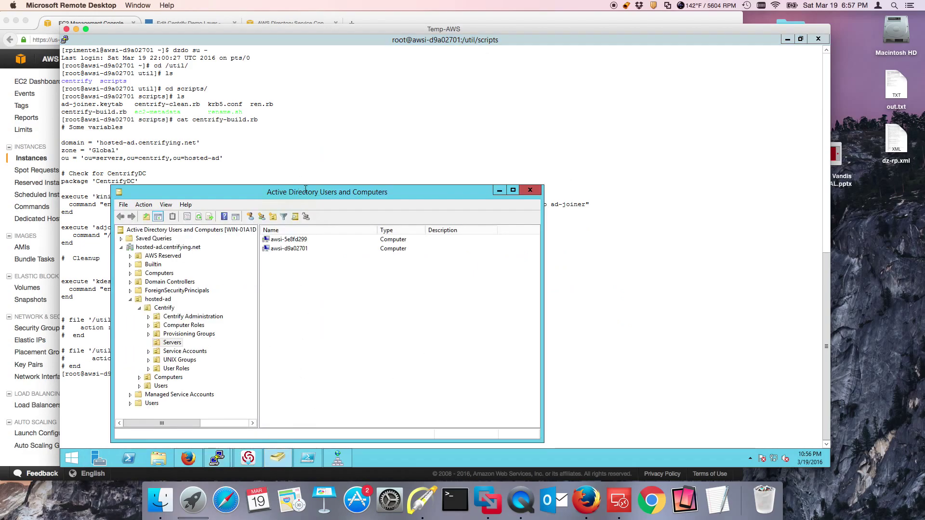
pyautogui.doubleClick(306, 239)
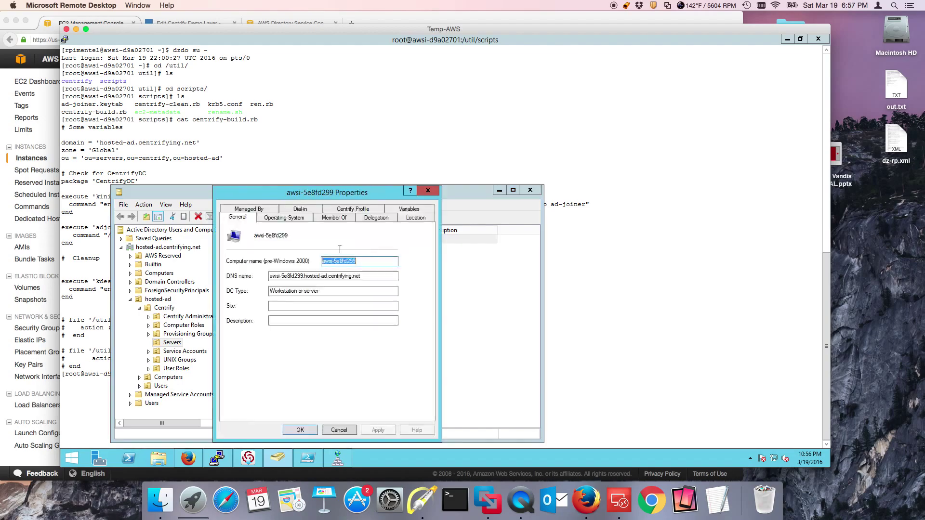
pyautogui.moveTo(375, 278); pyautogui.dragTo(270, 276)
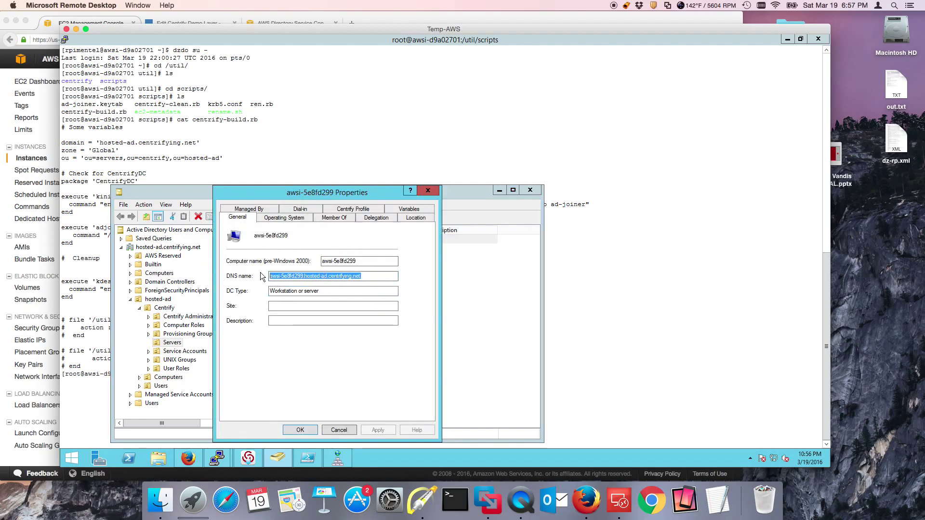
pyautogui.rightClick(294, 276)
pyautogui.click(327, 307)
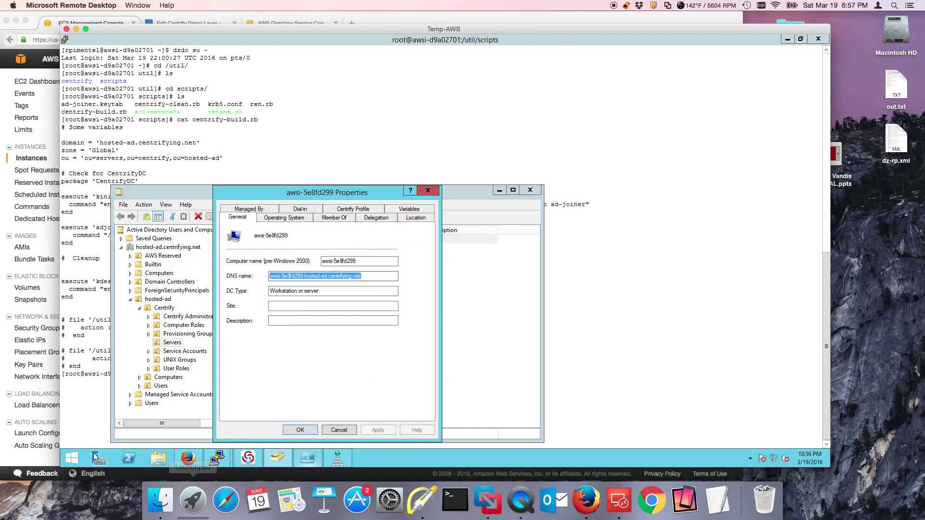
# Open a command prompt by running cmd and begin typing ping
pyautogui.rightClick(72, 459)
pyautogui.click(115, 427)
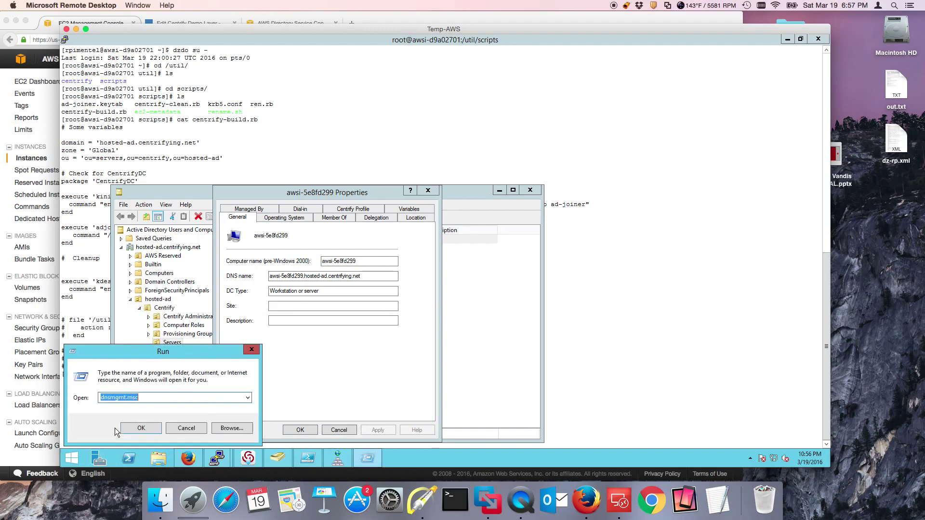
pyautogui.write('cmd')
pyautogui.press('Return')
pyautogui.write('ping')
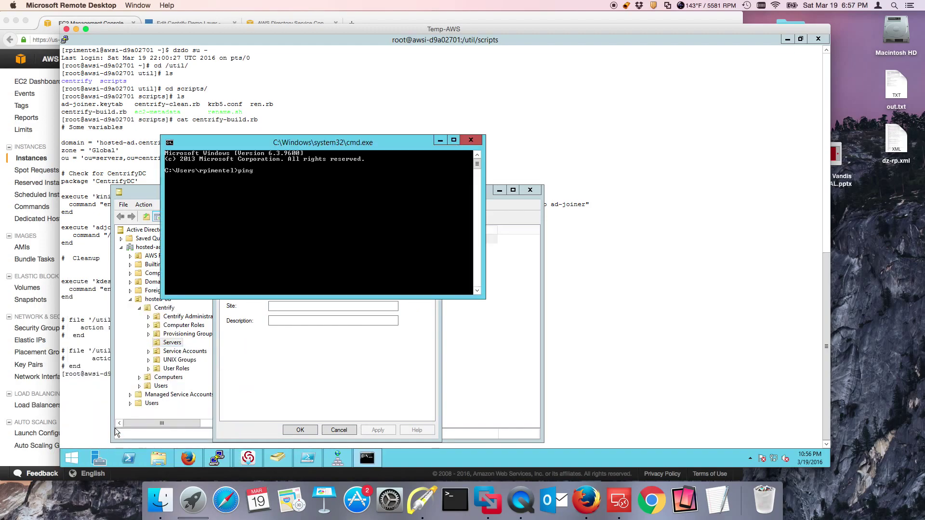